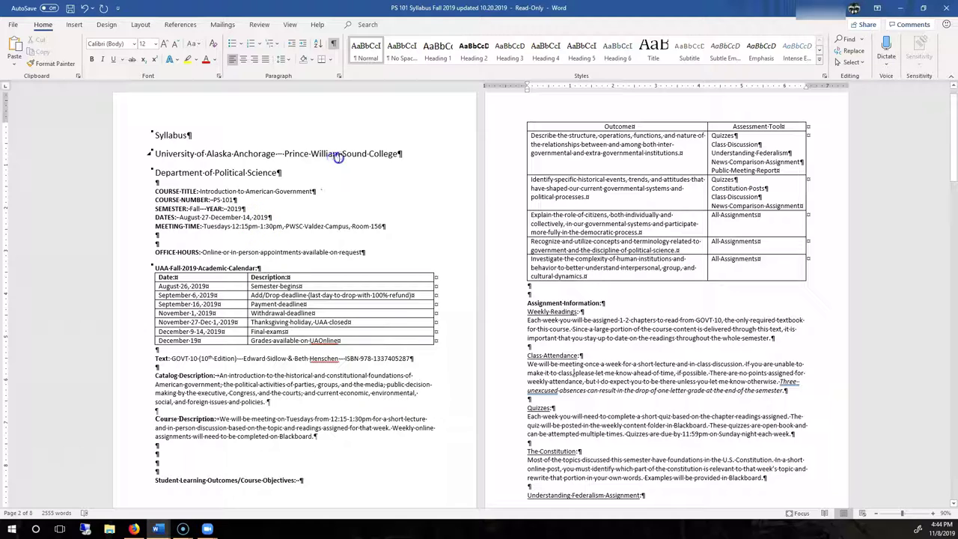
- Inspect the syllabus title, the Assignment Information heading and the body text
{"action": "left_click_drag", "start_coordinate": [350, 154], "coordinate": [155, 154]}
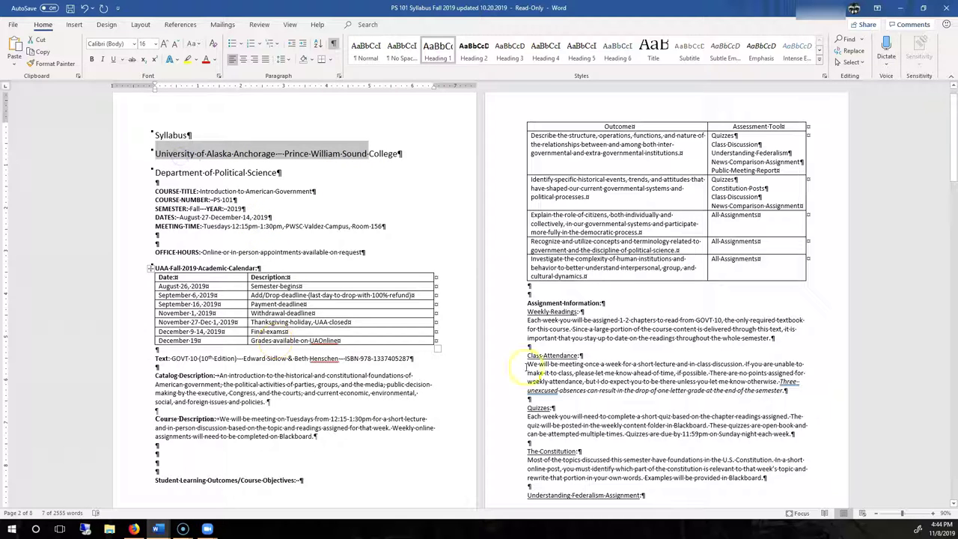
{"action": "left_click", "coordinate": [578, 307]}
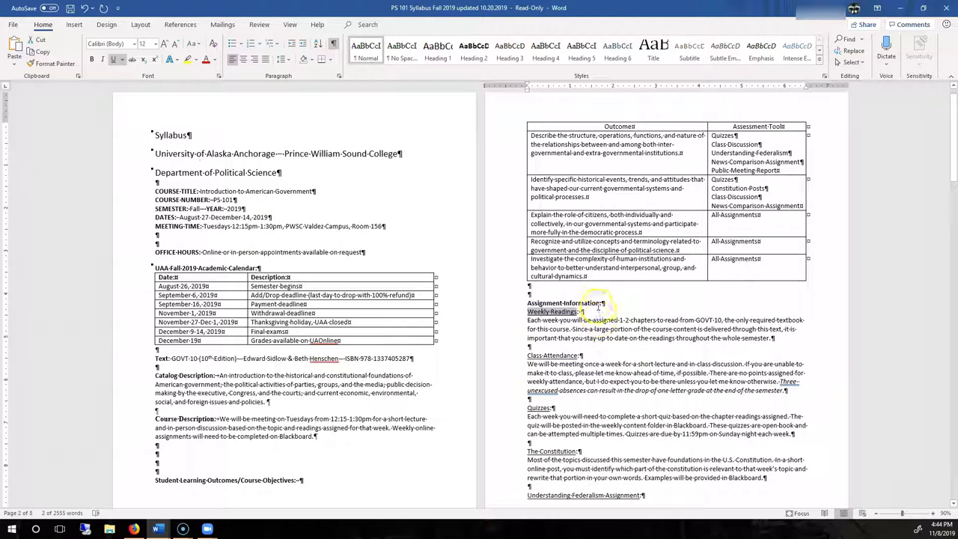
{"action": "left_click_drag", "start_coordinate": [603, 303], "coordinate": [535, 302]}
{"action": "left_click", "coordinate": [628, 324]}
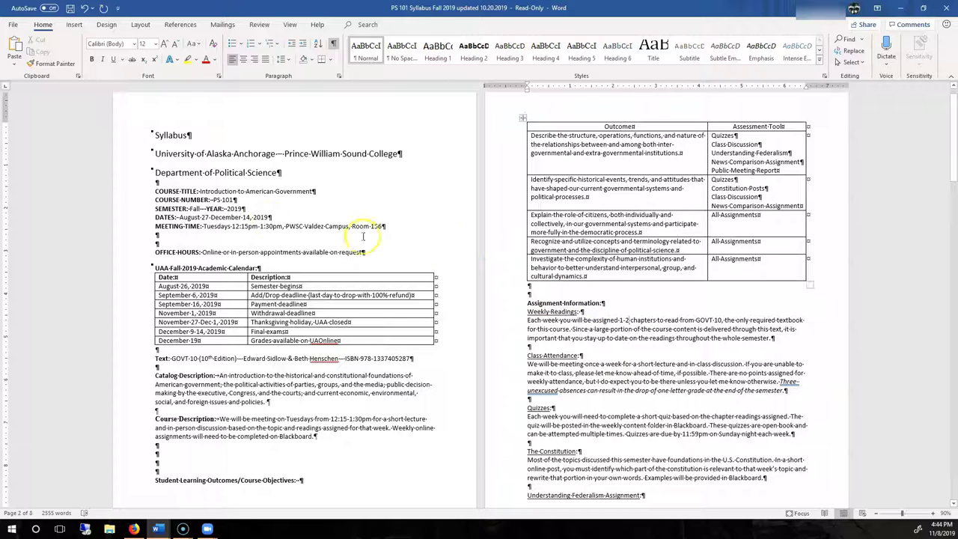
{"action": "left_click", "coordinate": [220, 217]}
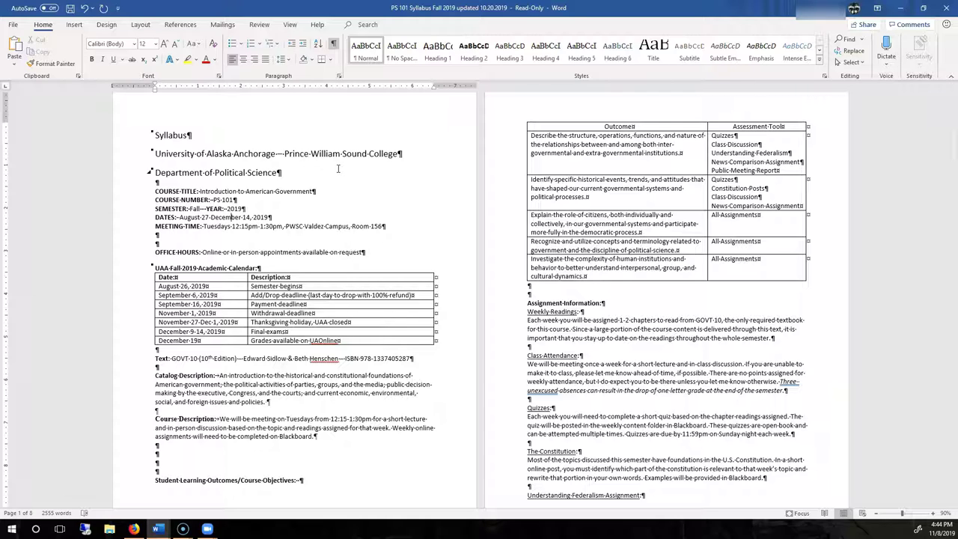
{"action": "left_click", "coordinate": [544, 284]}
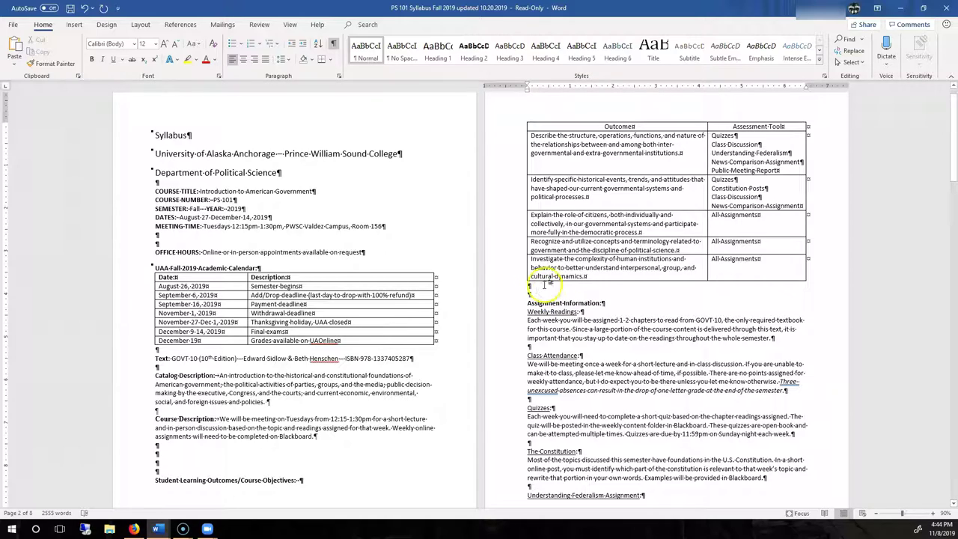
{"action": "scroll", "coordinate": [616, 406], "scroll_direction": "down", "scroll_amount": 3}
{"action": "left_click", "coordinate": [176, 358]}
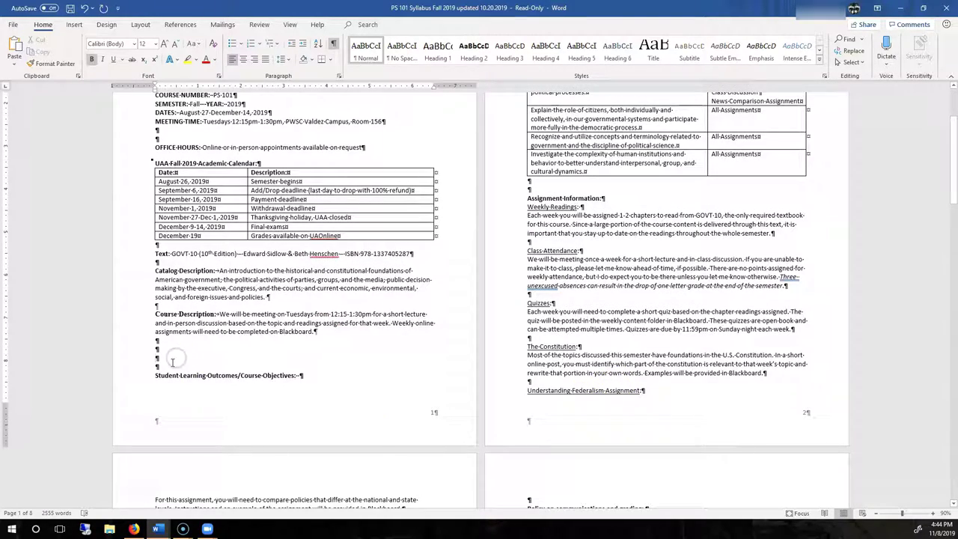
{"action": "scroll", "coordinate": [285, 361], "scroll_direction": "down", "scroll_amount": 8}
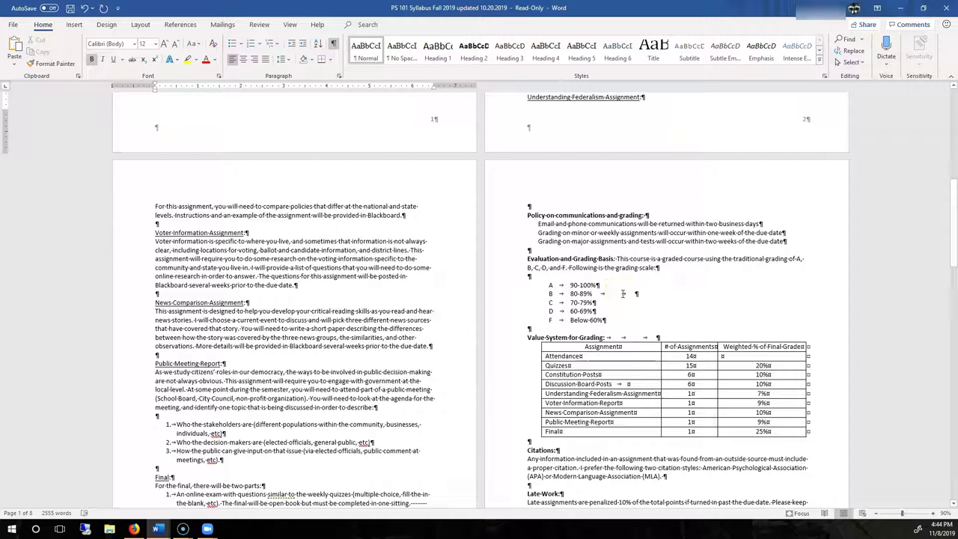
- Hide the formatting marks with Ctrl+Shift+8 and check the Voter Information Assignment heading
{"action": "key", "text": "ctrl+shift+8"}
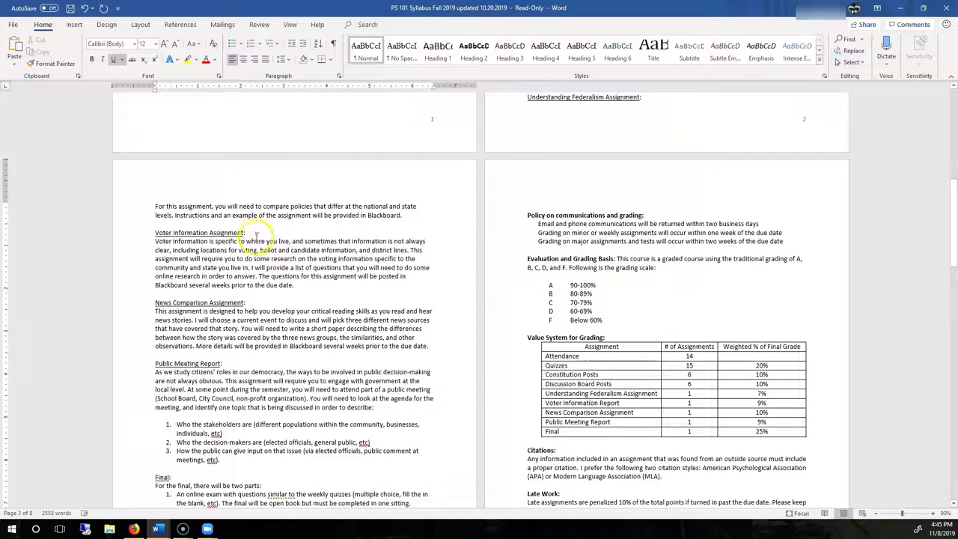
{"action": "left_click", "coordinate": [182, 233]}
{"action": "left_click", "coordinate": [254, 266]}
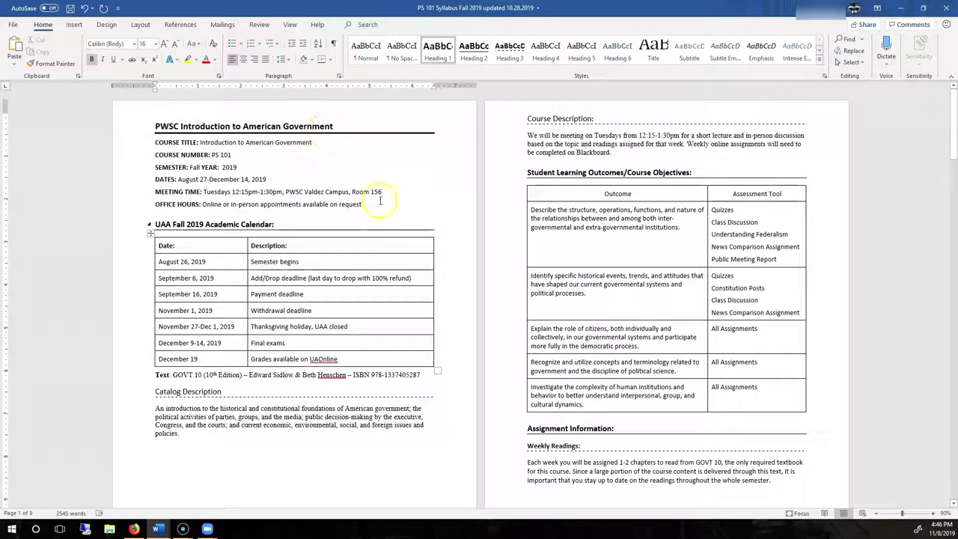
- Check the styles of the title, Academic Calendar, Catalog Description, Course Description, Student Learning Outcomes and Weekly Readings headings
{"action": "left_click", "coordinate": [246, 126]}
{"action": "left_click", "coordinate": [244, 228]}
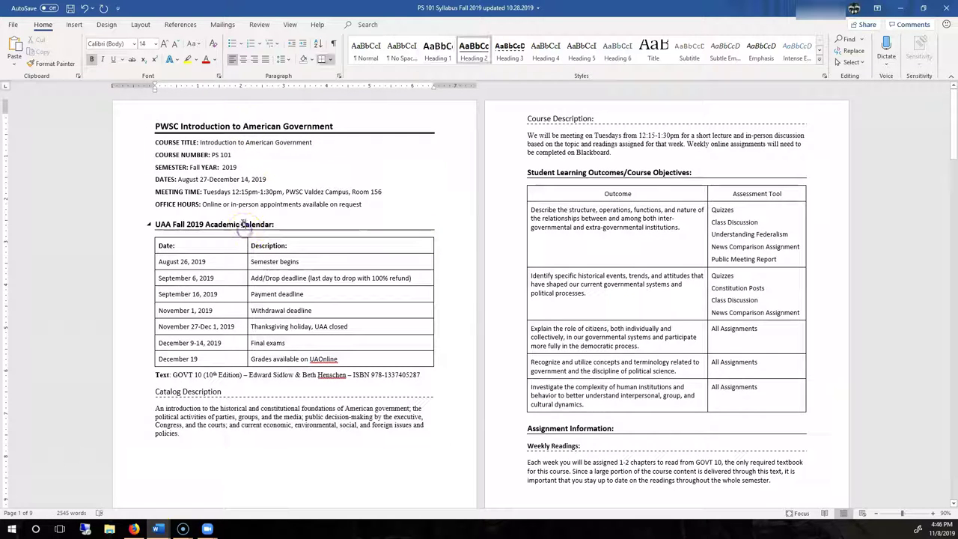
{"action": "left_click", "coordinate": [187, 393]}
{"action": "left_click", "coordinate": [559, 121]}
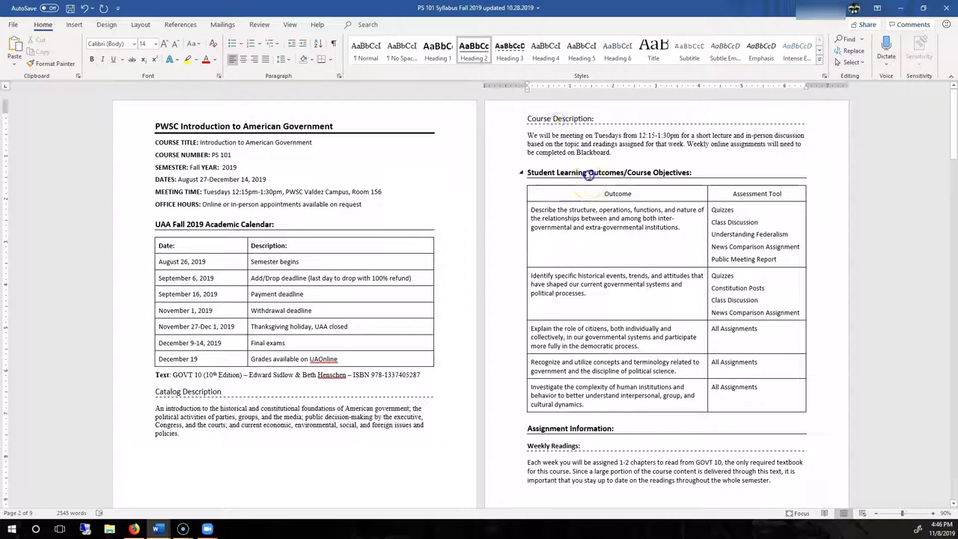
{"action": "left_click", "coordinate": [591, 173]}
{"action": "scroll", "coordinate": [621, 239], "scroll_direction": "down", "scroll_amount": 3}
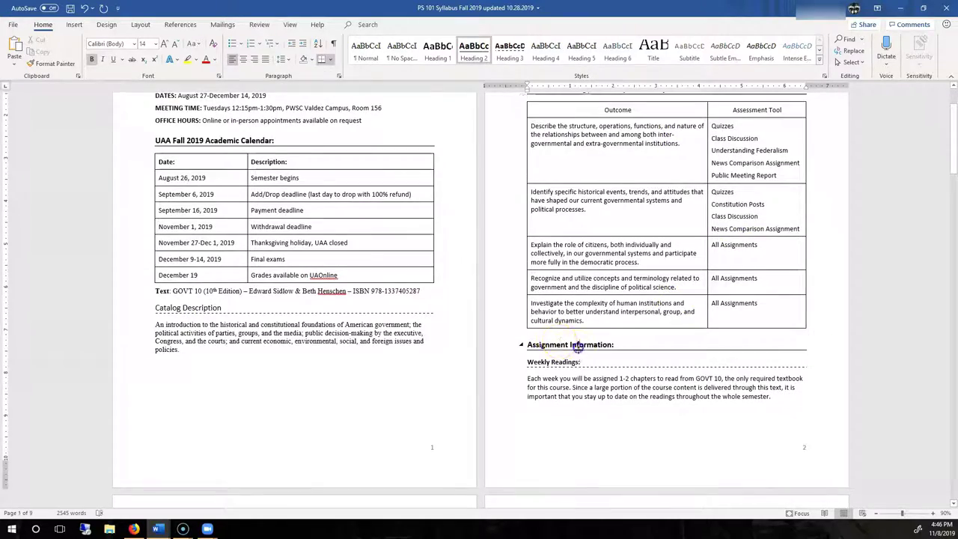
{"action": "left_click", "coordinate": [579, 360]}
- Turn the formatting marks back on and scroll down the document
{"action": "scroll", "coordinate": [624, 367], "scroll_direction": "down", "scroll_amount": 10}
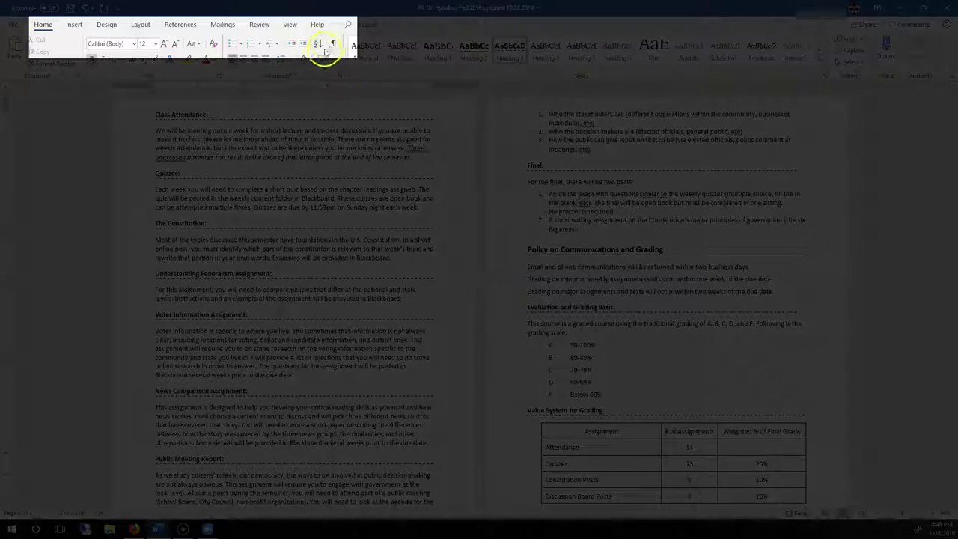
{"action": "left_click", "coordinate": [333, 44]}
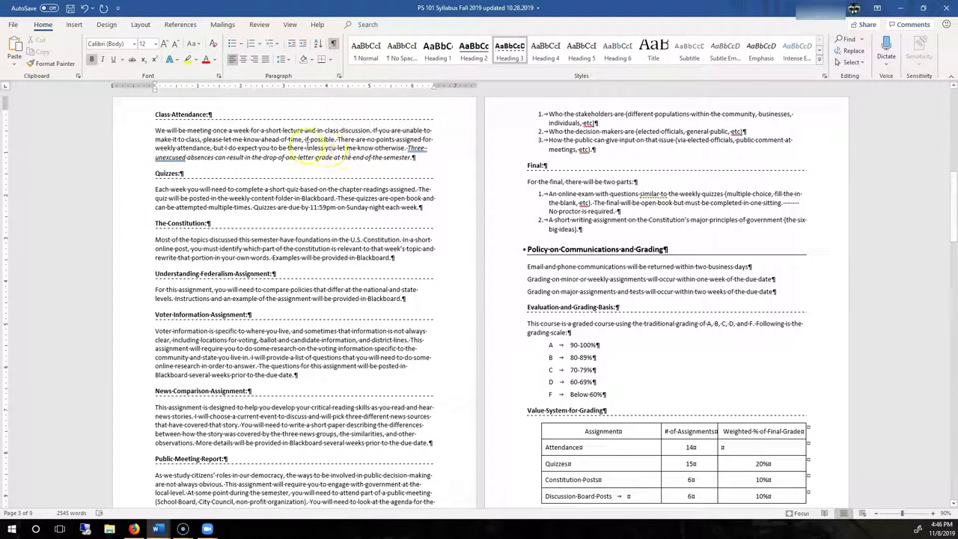
{"action": "scroll", "coordinate": [318, 224], "scroll_direction": "down", "scroll_amount": 1}
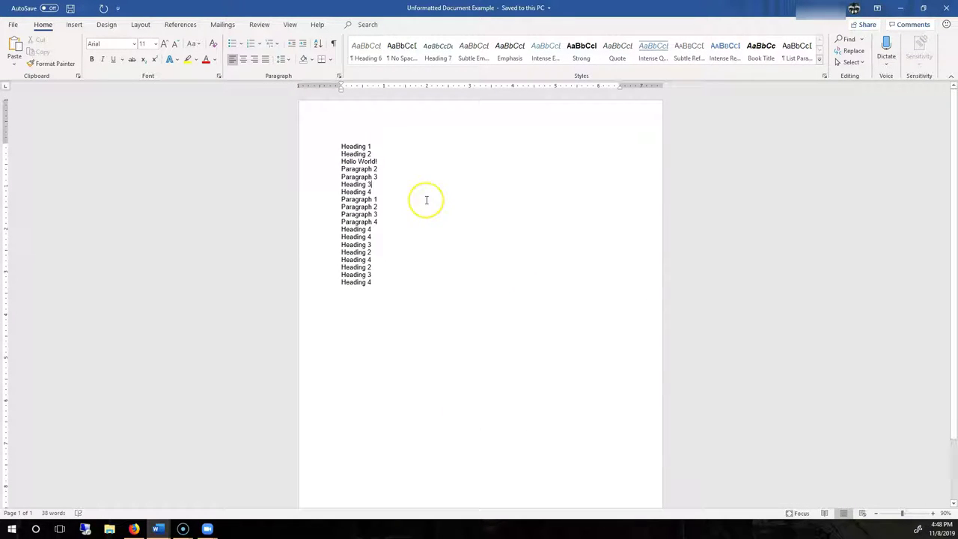
{"action": "left_click", "coordinate": [375, 147]}
{"action": "left_click_drag", "start_coordinate": [357, 154], "coordinate": [352, 278]}
{"action": "left_click_drag", "start_coordinate": [366, 230], "coordinate": [357, 174]}
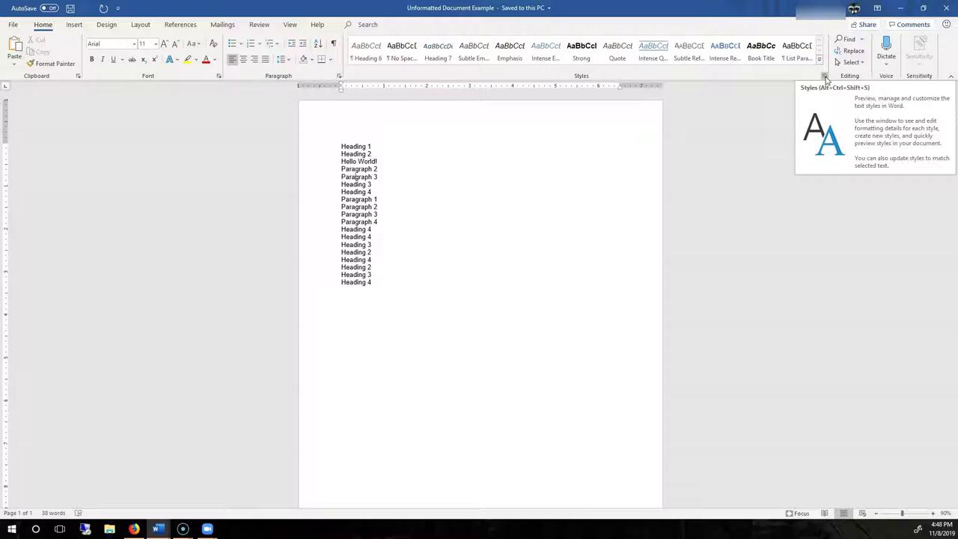
- Open the Styles pane, move it to the right and lengthen it
{"action": "left_click", "coordinate": [826, 77]}
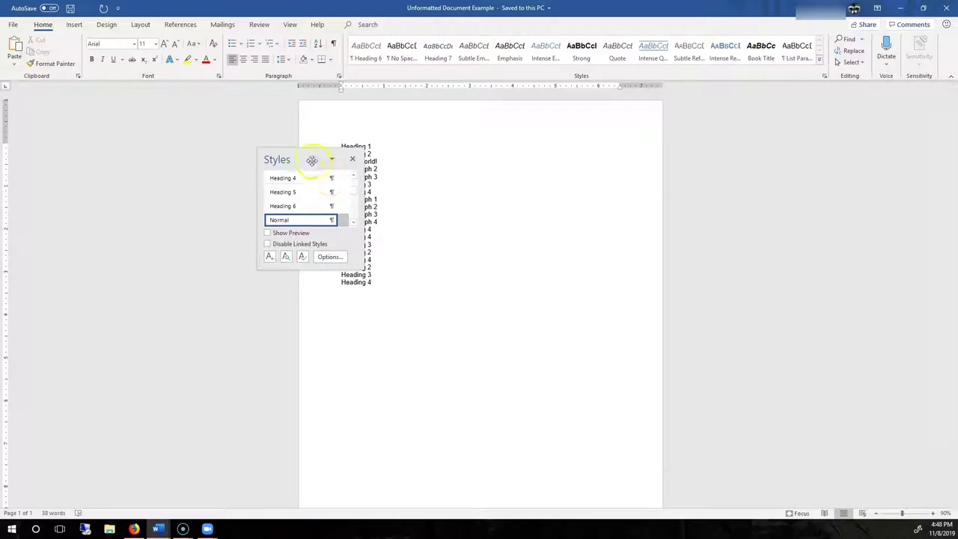
{"action": "left_click_drag", "start_coordinate": [310, 160], "coordinate": [746, 100]}
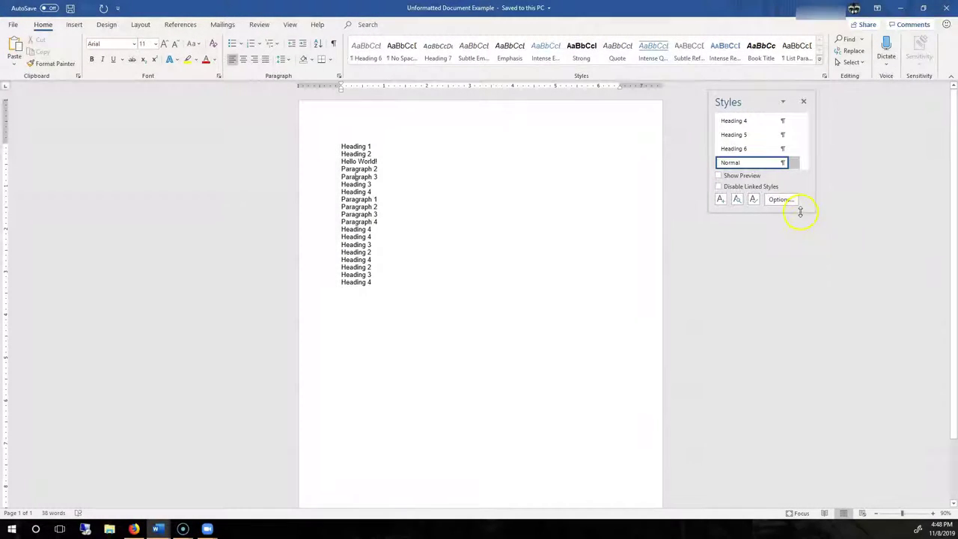
{"action": "left_click_drag", "start_coordinate": [800, 212], "coordinate": [796, 487]}
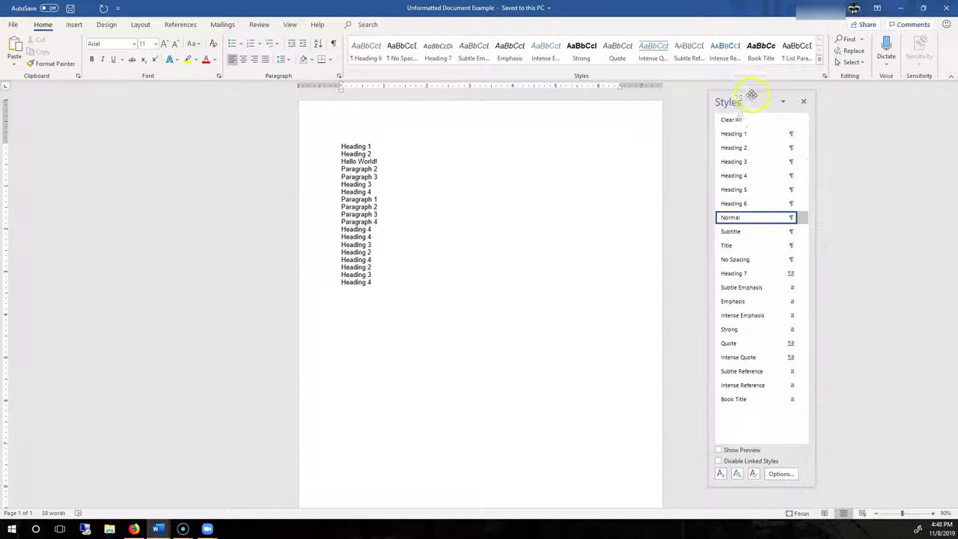
{"action": "left_click_drag", "start_coordinate": [752, 101], "coordinate": [824, 99]}
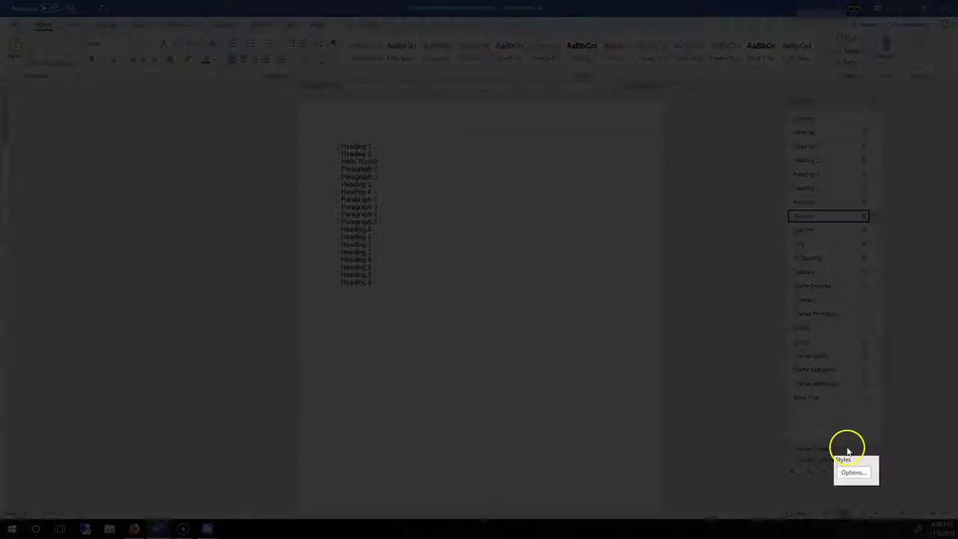
- Set the Styles pane options to show All styles
{"action": "left_click", "coordinate": [855, 473]}
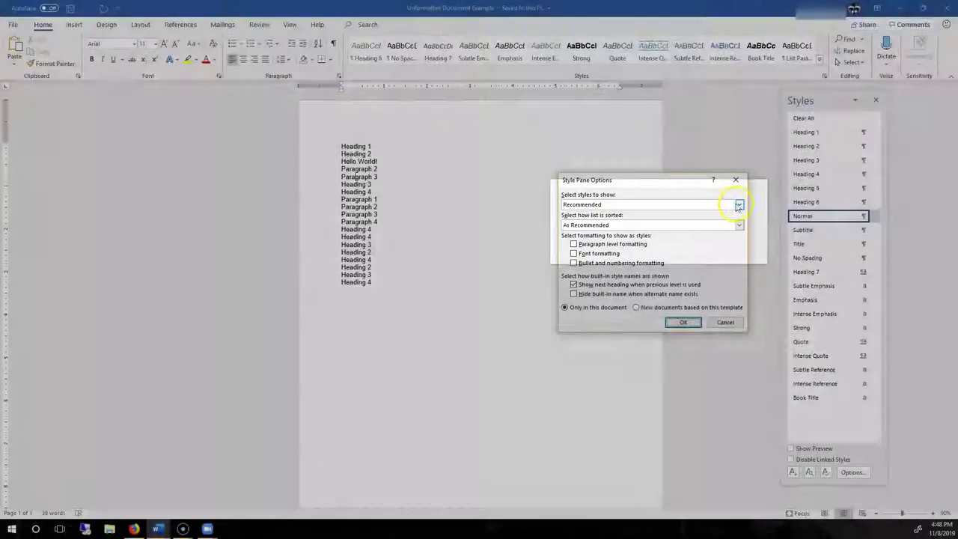
{"action": "left_click", "coordinate": [739, 205]}
{"action": "left_click", "coordinate": [626, 232]}
{"action": "left_click", "coordinate": [686, 320]}
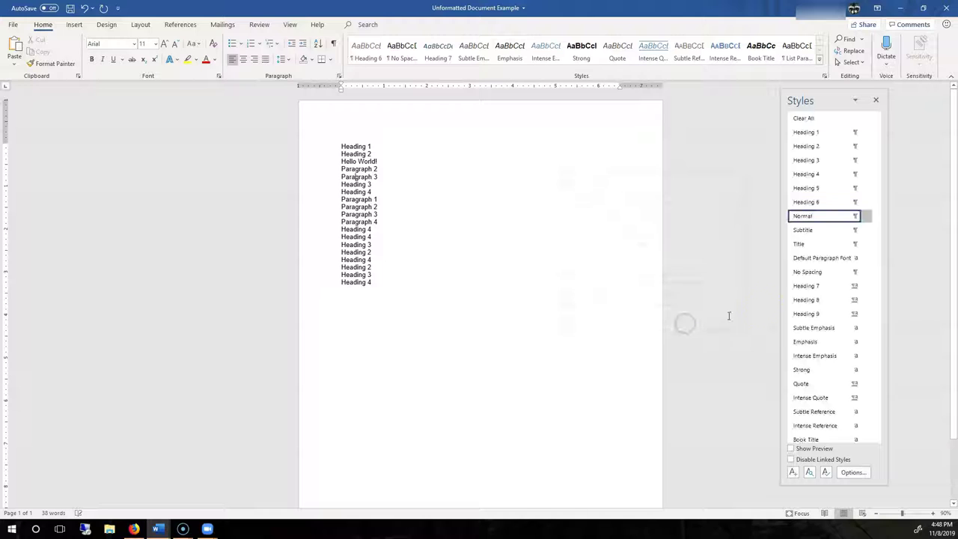
- Add the Normal style to the quick style gallery
{"action": "scroll", "coordinate": [829, 227], "scroll_direction": "down", "scroll_amount": 2}
{"action": "scroll", "coordinate": [830, 224], "scroll_direction": "up", "scroll_amount": 3}
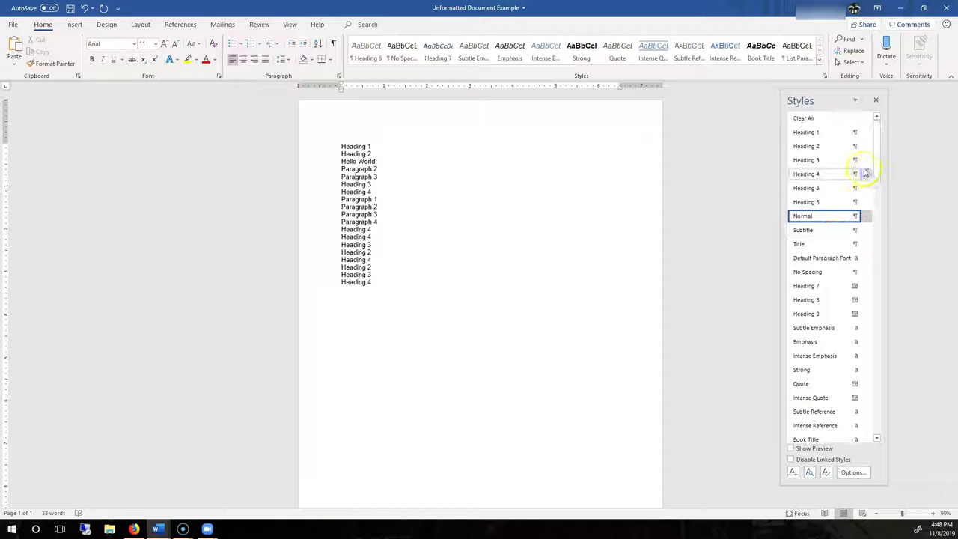
{"action": "mouse_move", "coordinate": [876, 141]}
{"action": "left_mouse_down"}
{"action": "mouse_move", "coordinate": [883, 425]}
{"action": "mouse_move", "coordinate": [879, 283]}
{"action": "mouse_move", "coordinate": [869, 270]}
{"action": "left_mouse_up"}
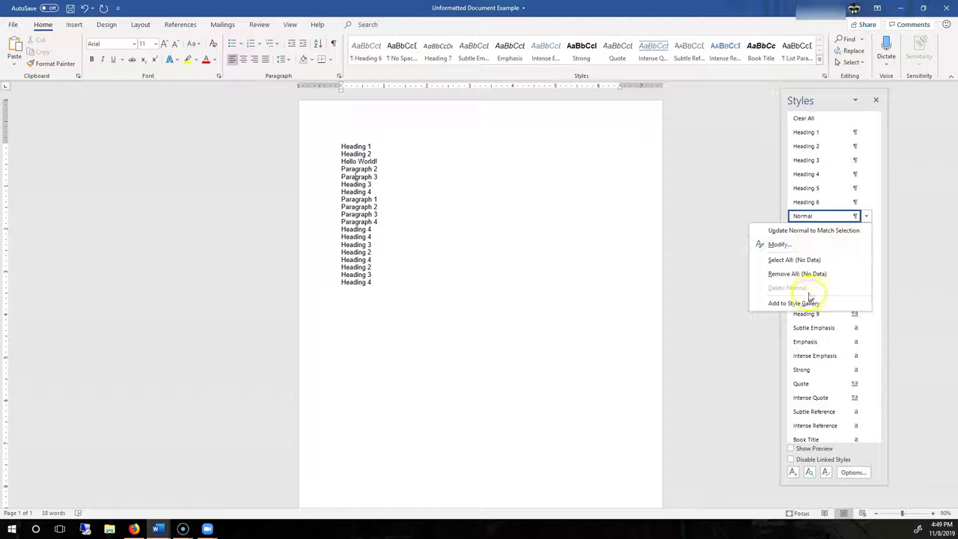
{"action": "left_click", "coordinate": [793, 302]}
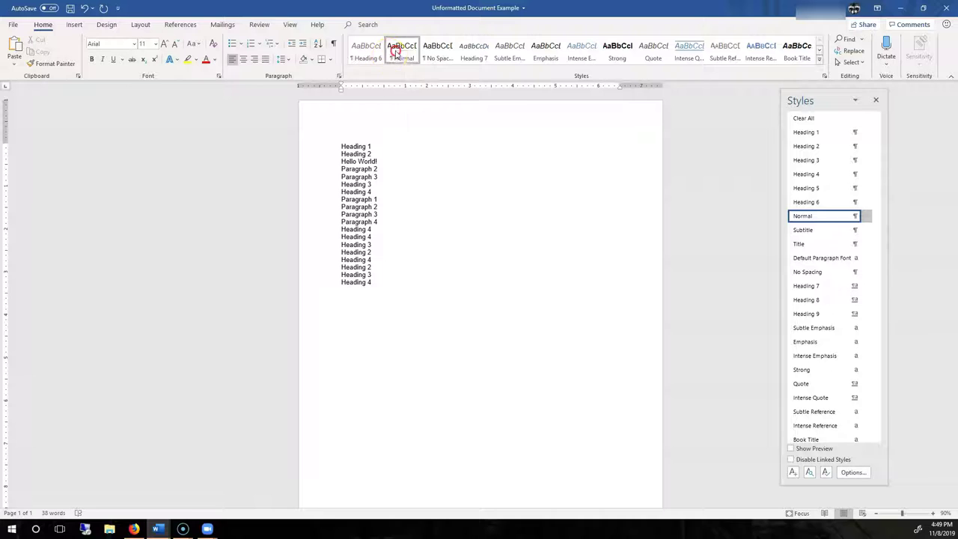
- Modify the Normal style to add 6 pt spacing before and after paragraphs
{"action": "right_click", "coordinate": [401, 56]}
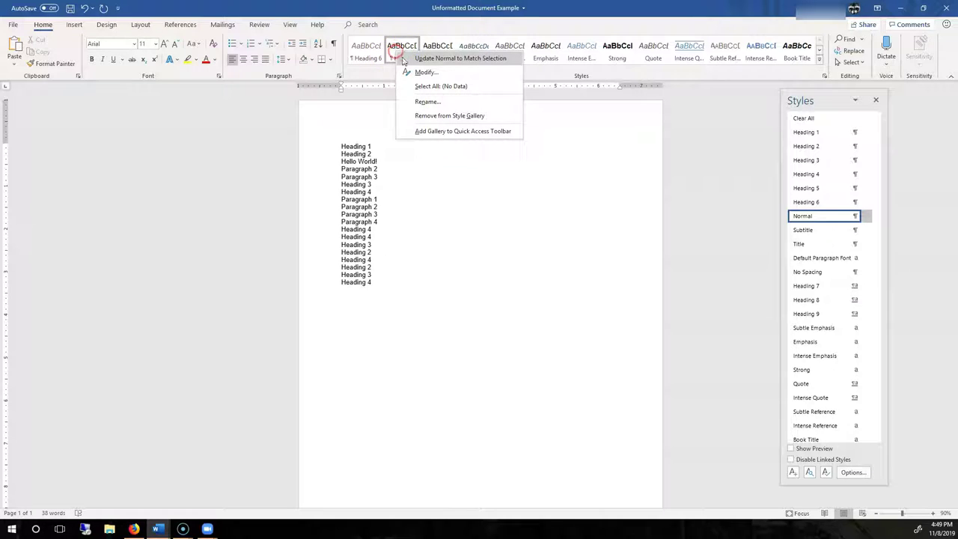
{"action": "left_click", "coordinate": [419, 73]}
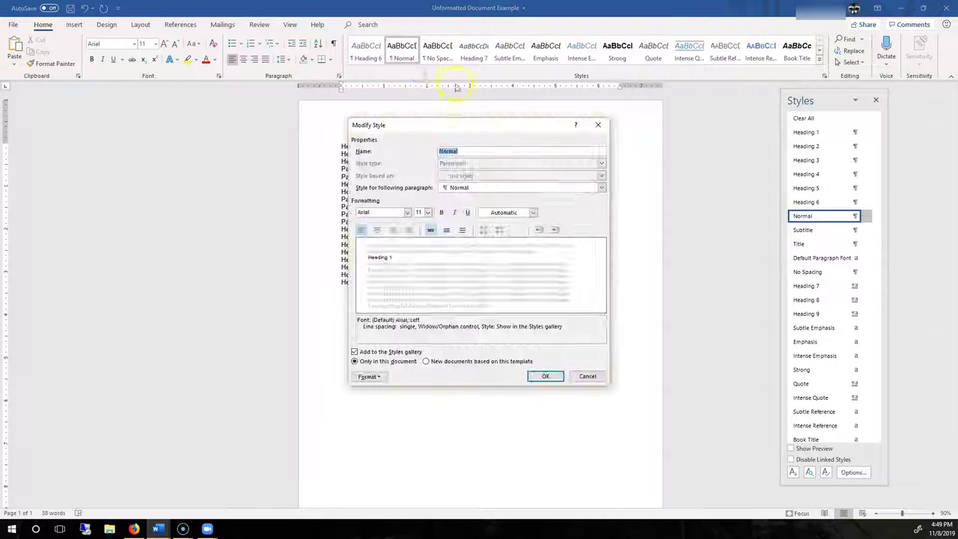
{"action": "left_click_drag", "start_coordinate": [447, 122], "coordinate": [580, 124]}
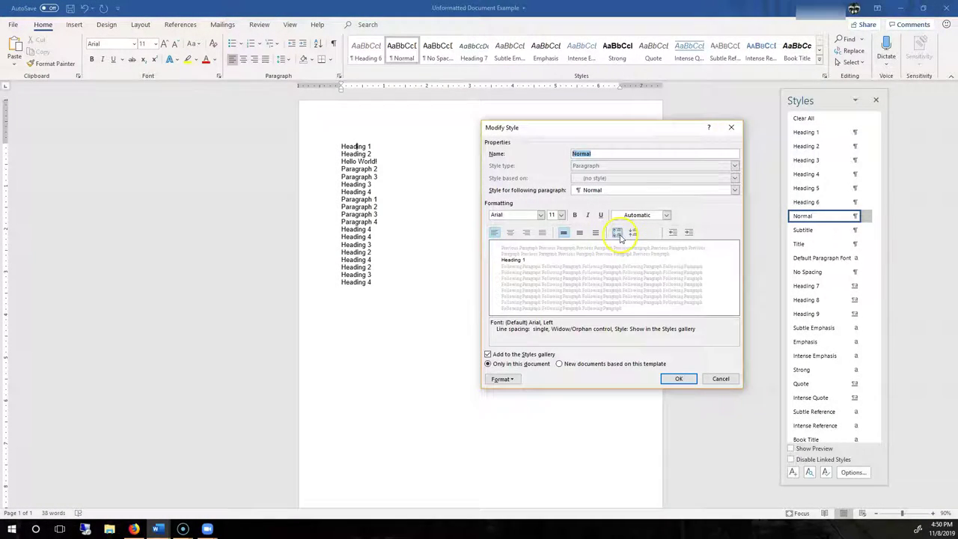
{"action": "left_click", "coordinate": [616, 233]}
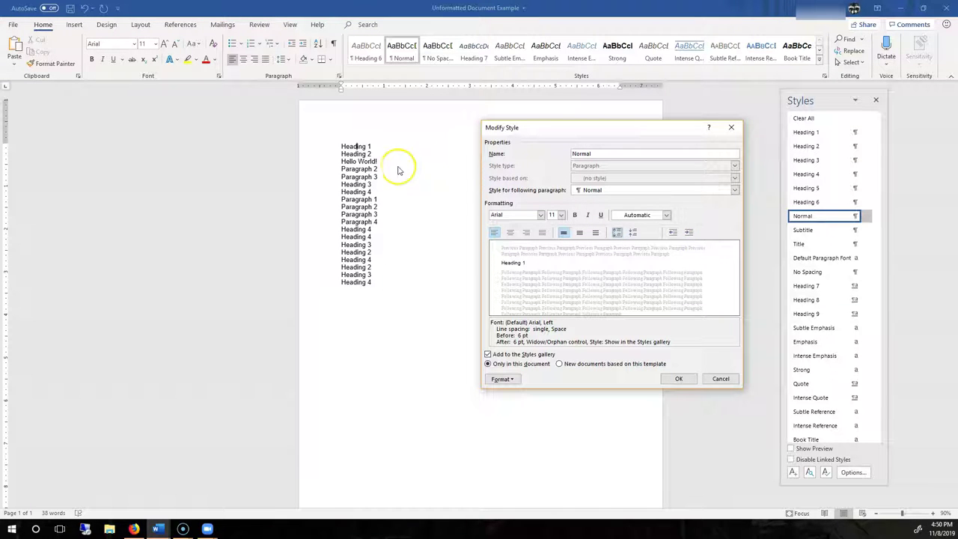
{"action": "left_click", "coordinate": [678, 379]}
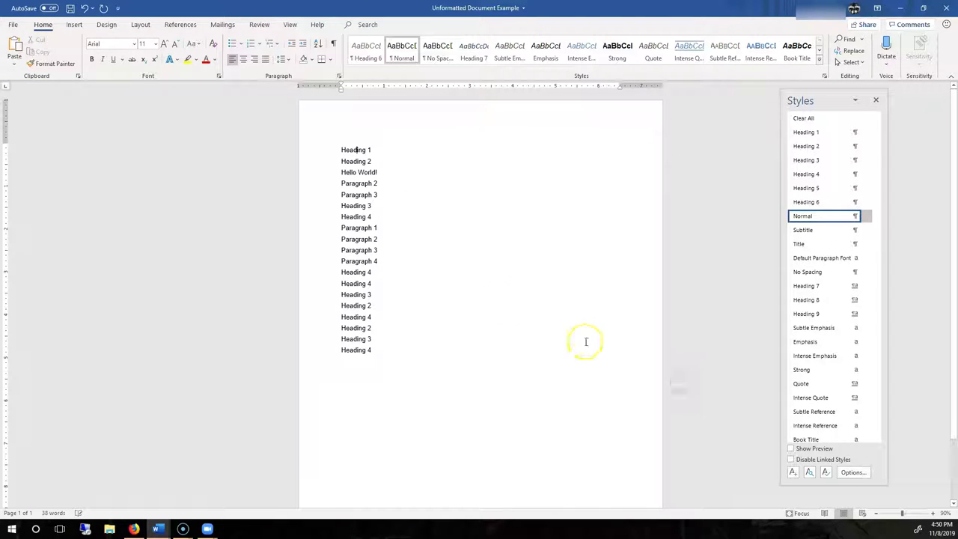
{"action": "left_click", "coordinate": [409, 268]}
{"action": "left_click_drag", "start_coordinate": [343, 155], "coordinate": [415, 354]}
- On the Layout tab, set Spacing After to 12 pt on the Heading 1 line
{"action": "left_click", "coordinate": [418, 349]}
{"action": "left_click", "coordinate": [140, 24]}
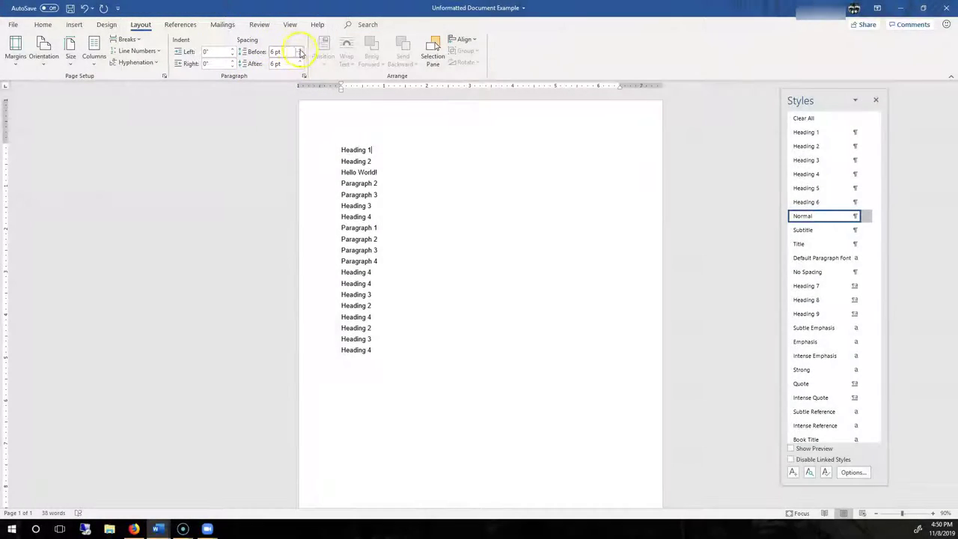
{"action": "left_click", "coordinate": [341, 150]}
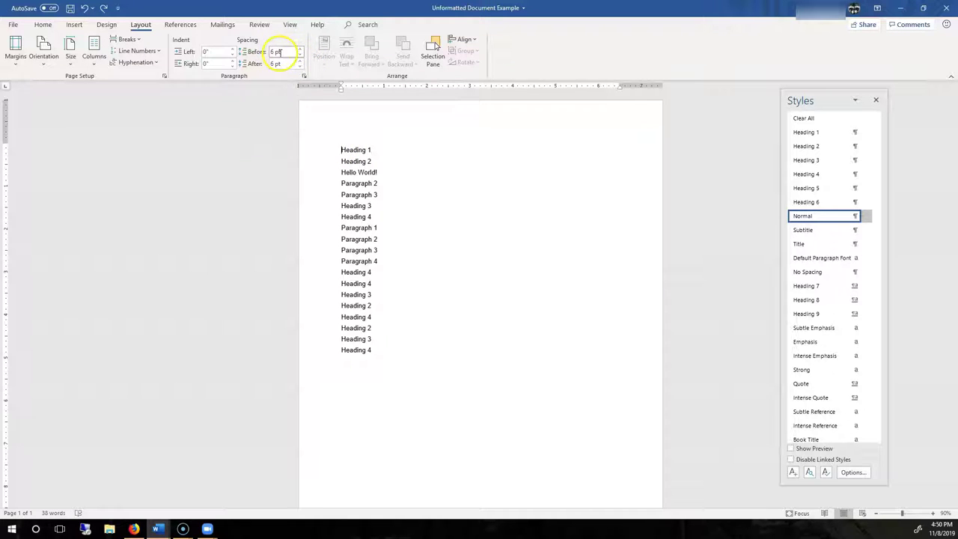
{"action": "left_click", "coordinate": [300, 61]}
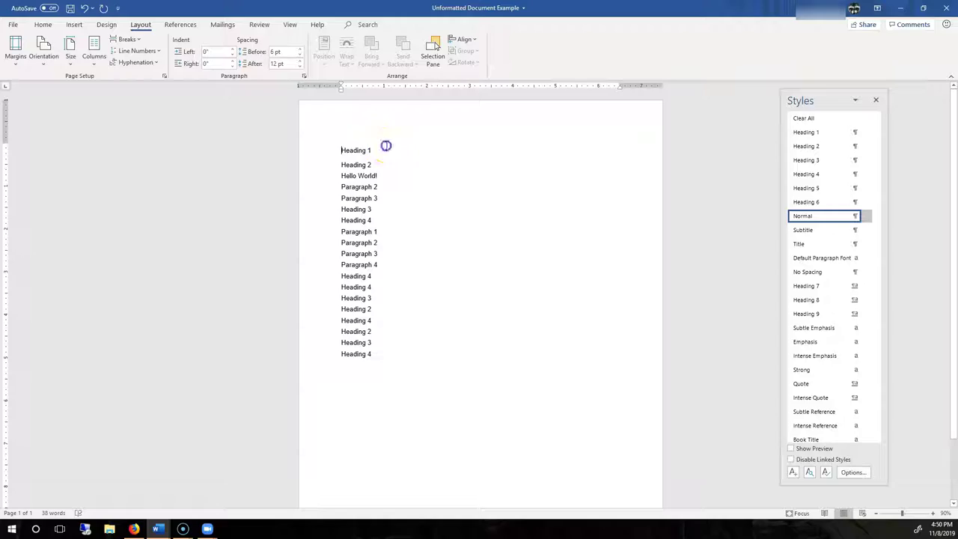
- Update the Normal style to match the Heading 1 line's formatting
{"action": "left_click", "coordinate": [43, 24]}
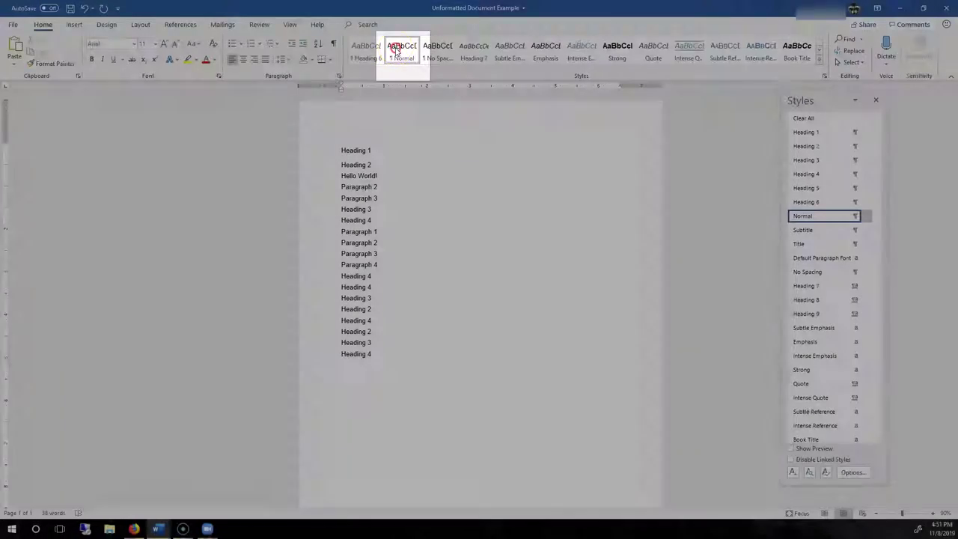
{"action": "right_click", "coordinate": [396, 50]}
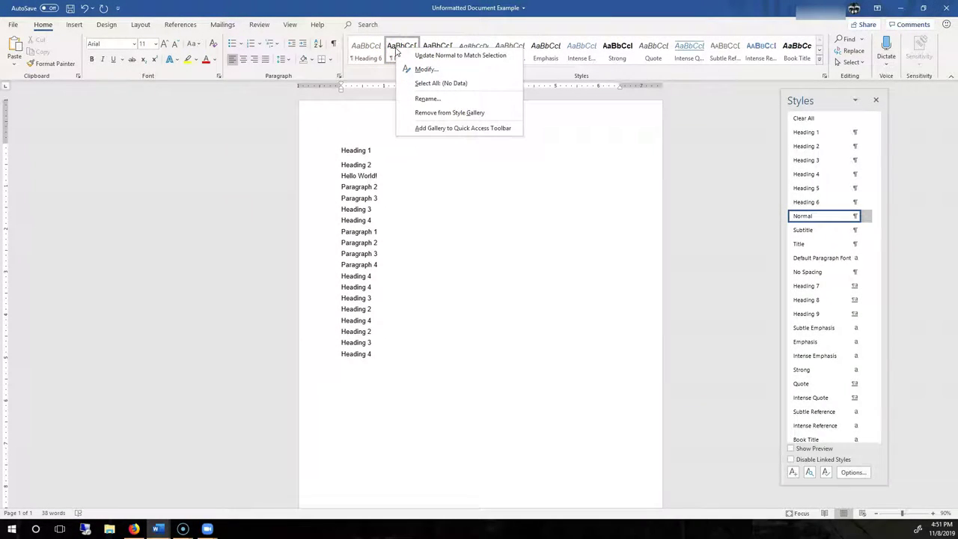
{"action": "left_click", "coordinate": [431, 56]}
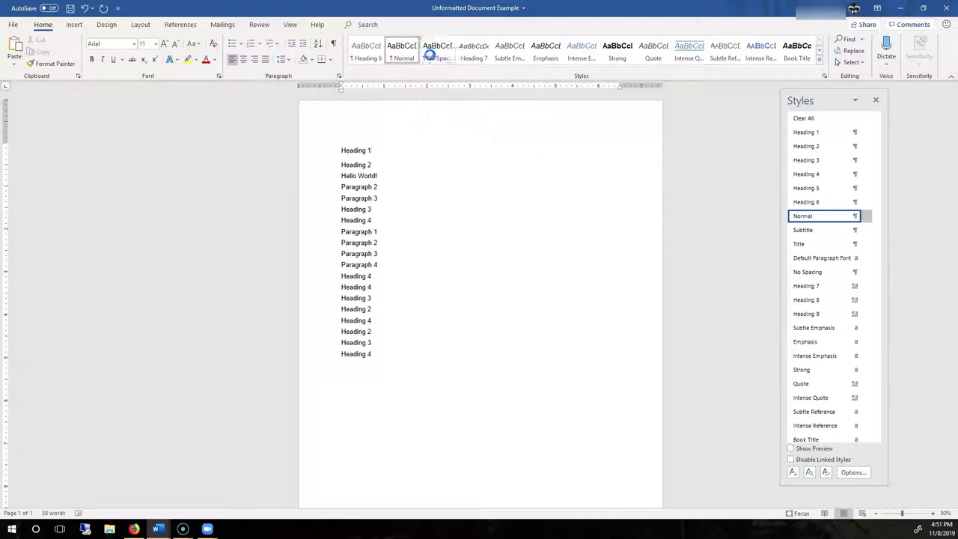
{"action": "left_click", "coordinate": [389, 364]}
{"action": "key", "text": "ctrl+a"}
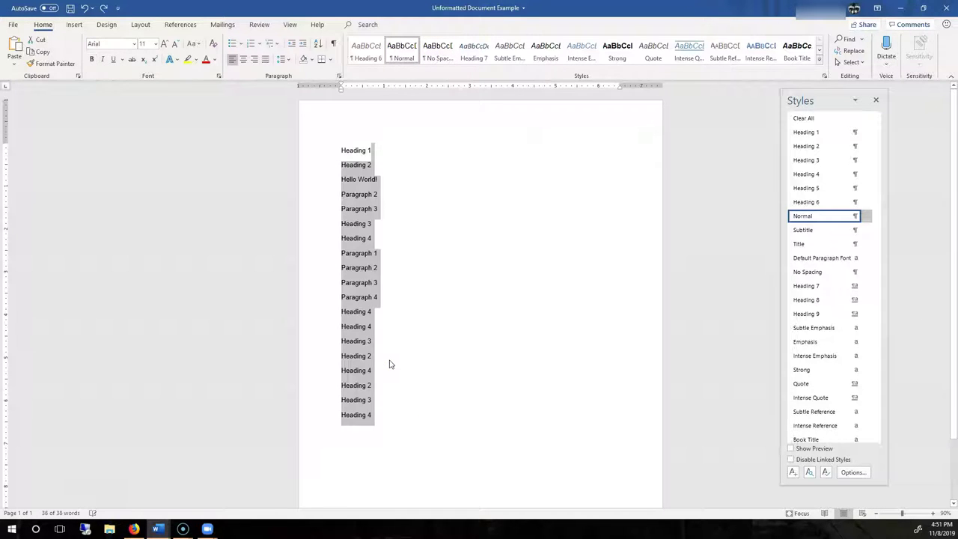
- Remove bold from the text and reduce Normal's paragraph spacing to 6 pt
{"action": "key", "text": "ctrl+space"}
{"action": "left_click", "coordinate": [393, 302]}
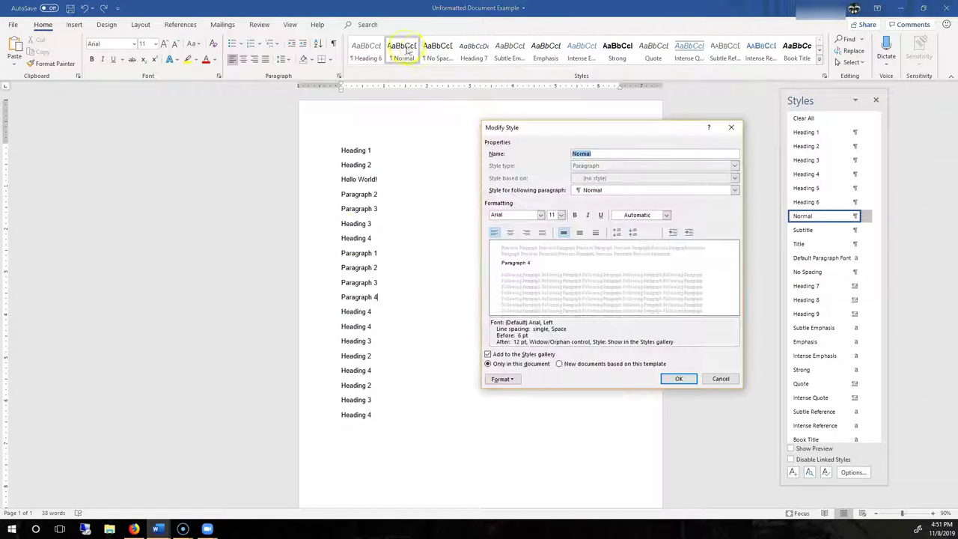
{"action": "left_click_drag", "start_coordinate": [568, 130], "coordinate": [119, 102]}
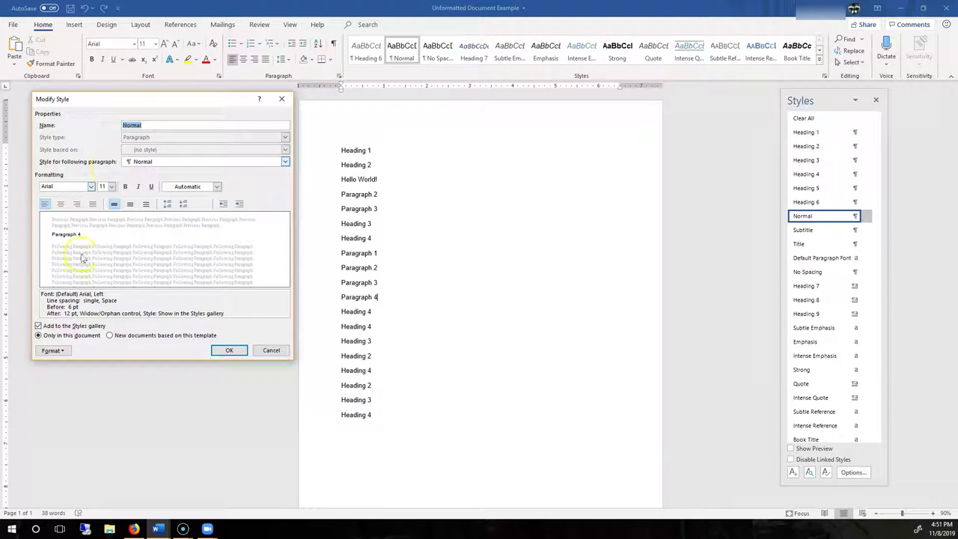
{"action": "left_click", "coordinate": [172, 204]}
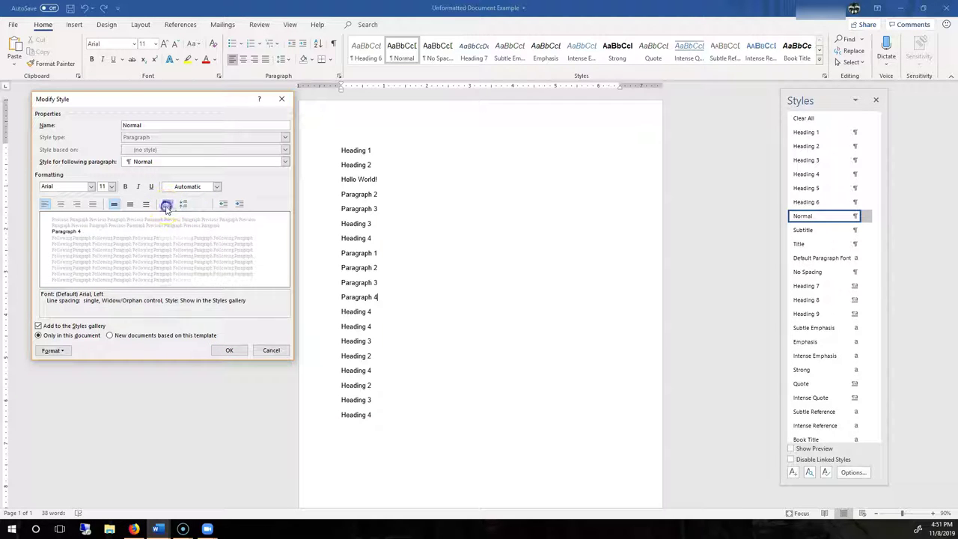
{"action": "left_click", "coordinate": [168, 205]}
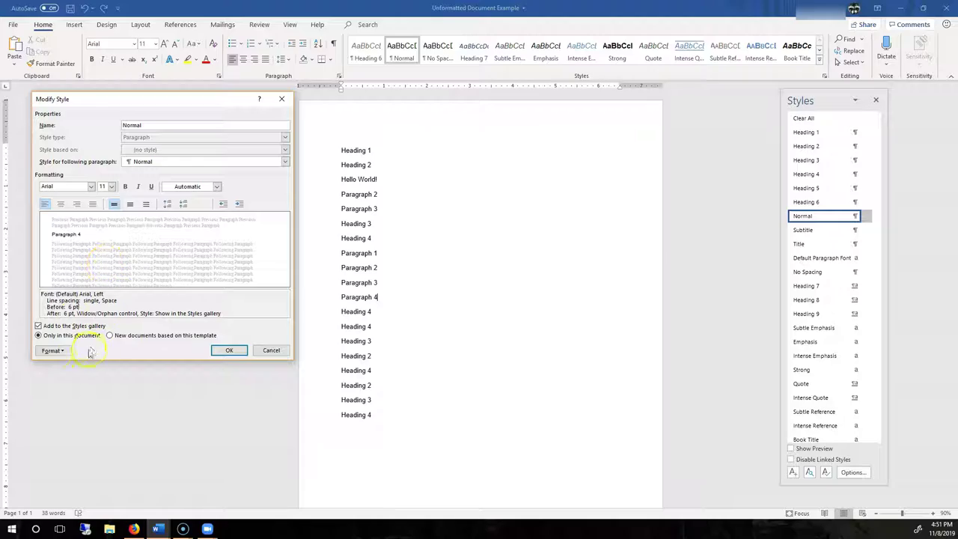
- In Normal's Paragraph settings, set spacing to 6 pt before and 12 pt after
{"action": "left_click", "coordinate": [52, 351]}
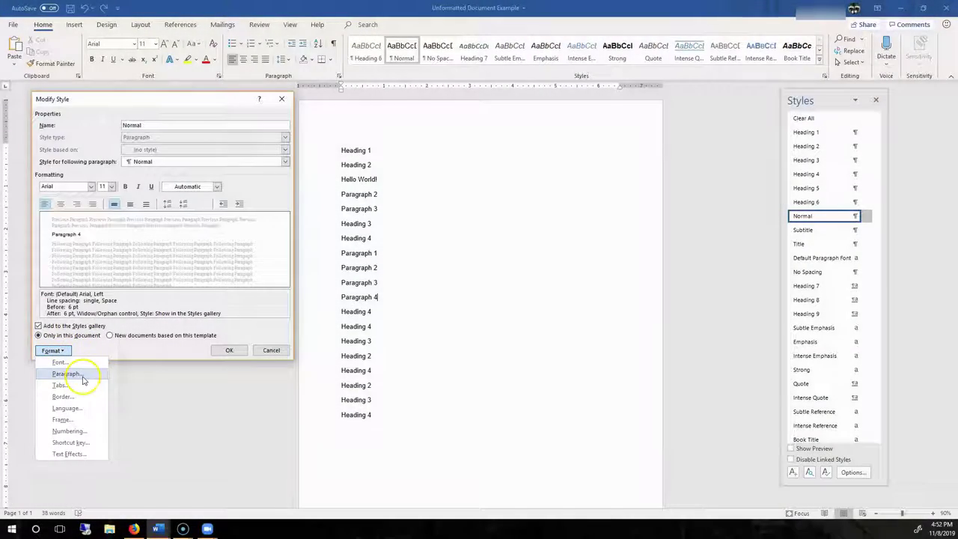
{"action": "left_click", "coordinate": [83, 380]}
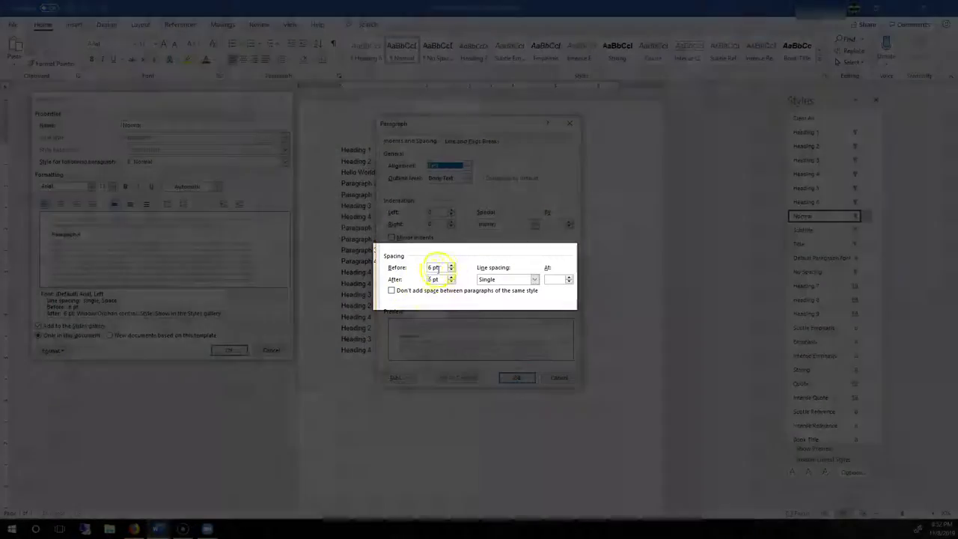
{"action": "double_click", "coordinate": [433, 267]}
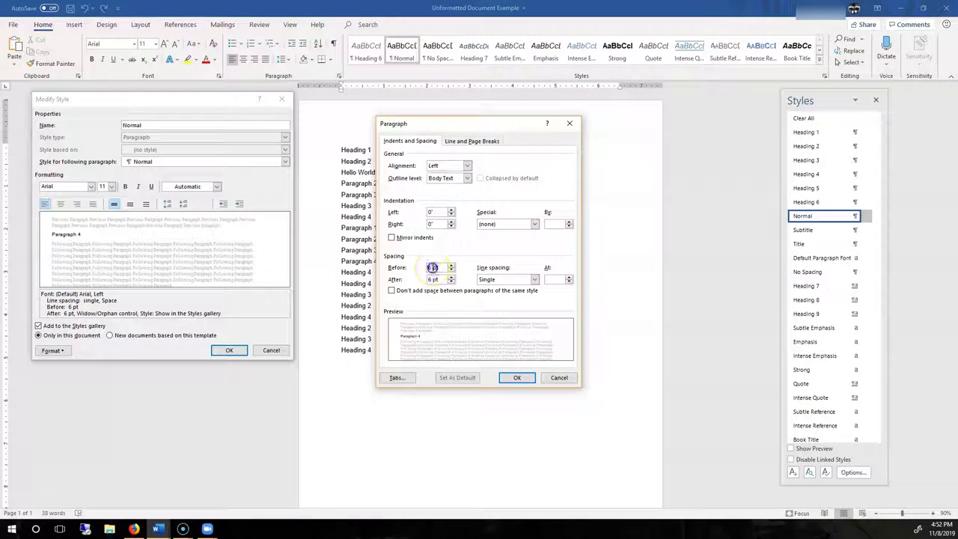
{"action": "left_click", "coordinate": [452, 276]}
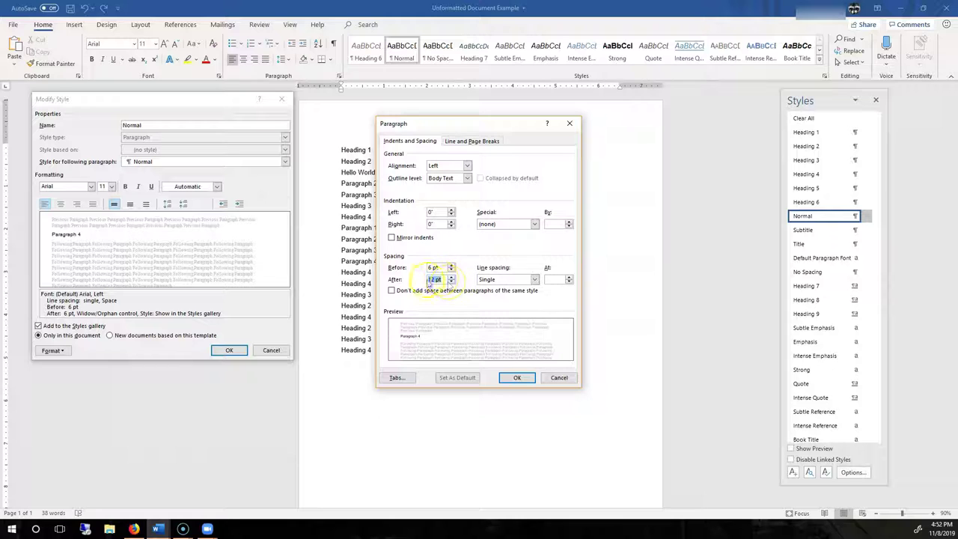
{"action": "left_click", "coordinate": [516, 377]}
{"action": "left_click", "coordinate": [229, 350]}
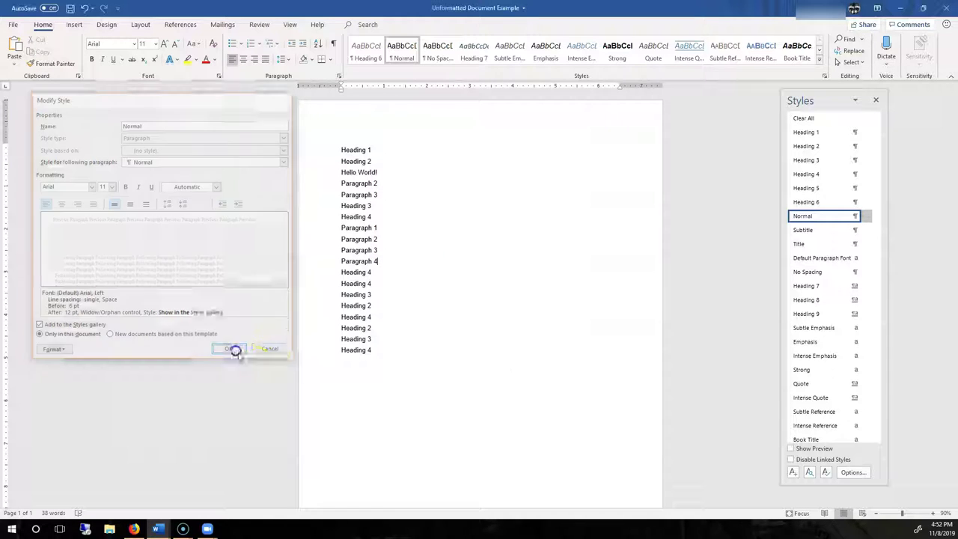
{"action": "left_click_drag", "start_coordinate": [341, 129], "coordinate": [417, 417]}
- Show paragraph marks and place the cursor after Hello World
{"action": "left_click", "coordinate": [398, 390]}
{"action": "key", "text": "ctrl+shift+8"}
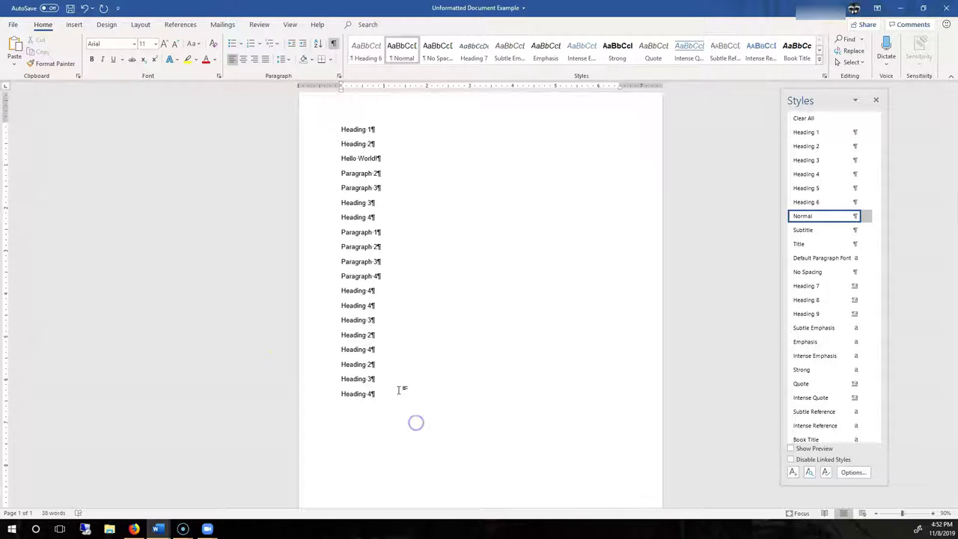
{"action": "left_click", "coordinate": [373, 158]}
{"action": "left_click", "coordinate": [385, 158]}
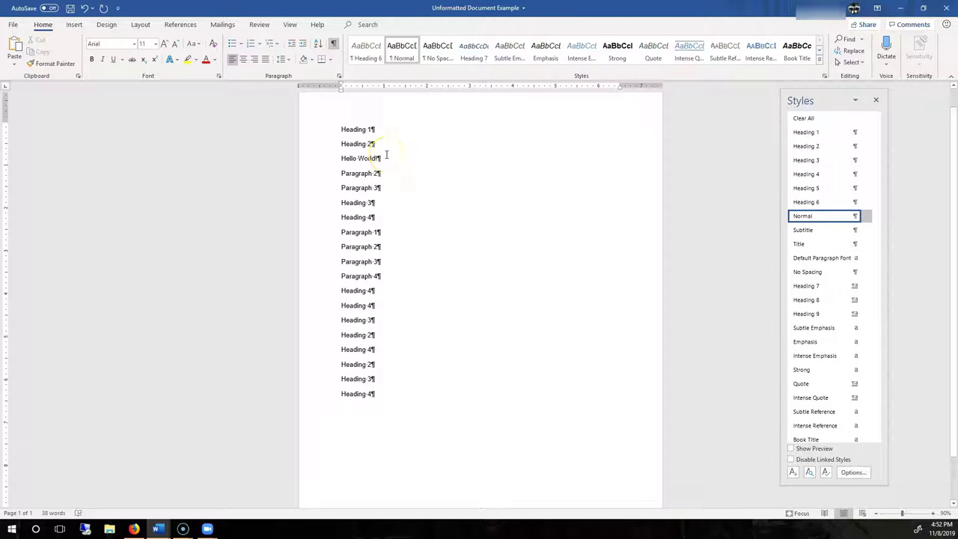
- Apply Heading 1 to the first line and Heading 2 to the second line
{"action": "left_click", "coordinate": [362, 130]}
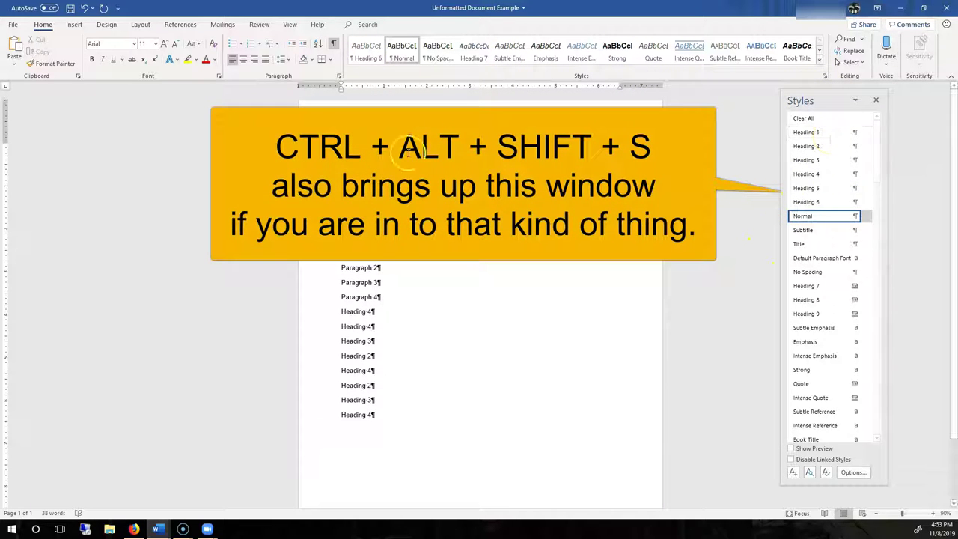
{"action": "left_click", "coordinate": [797, 132]}
{"action": "left_click", "coordinate": [353, 175]}
{"action": "left_click", "coordinate": [807, 146]}
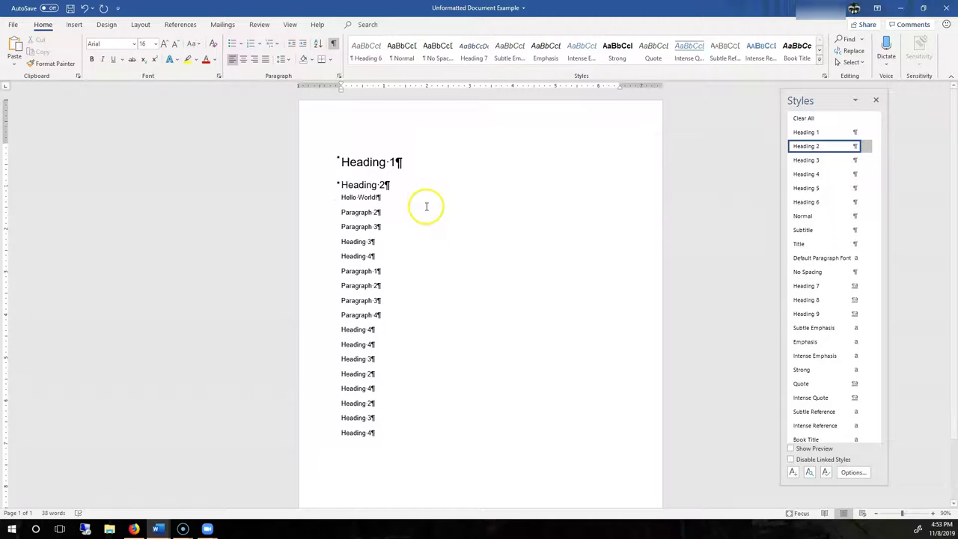
- Add the Heading 2 style to the quick style gallery
{"action": "mouse_move", "coordinate": [854, 154]}
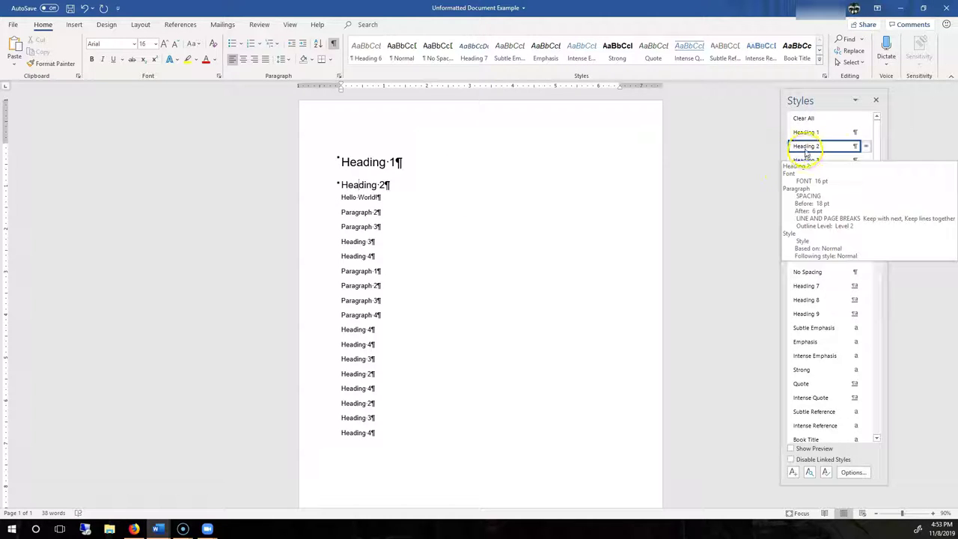
{"action": "left_click", "coordinate": [804, 149]}
{"action": "right_click", "coordinate": [806, 153]}
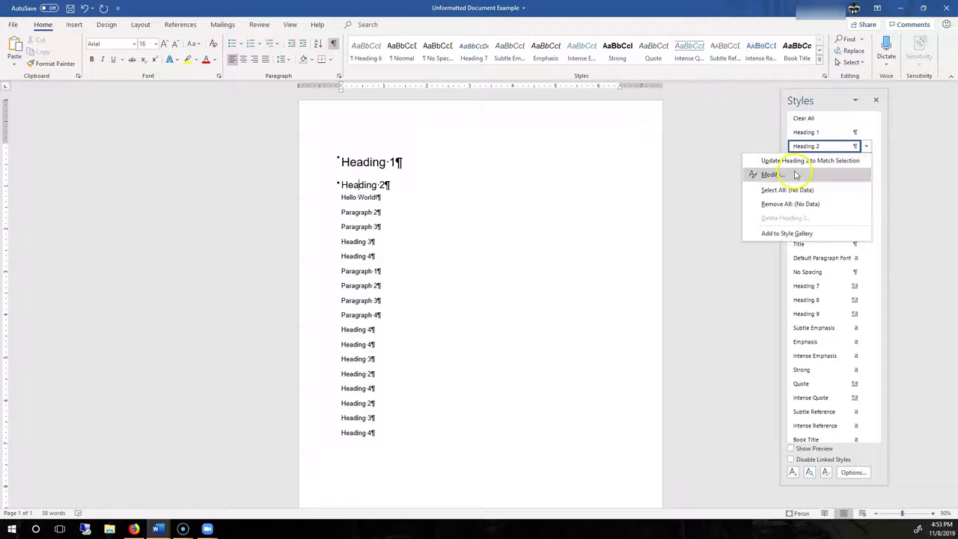
{"action": "left_click", "coordinate": [808, 234]}
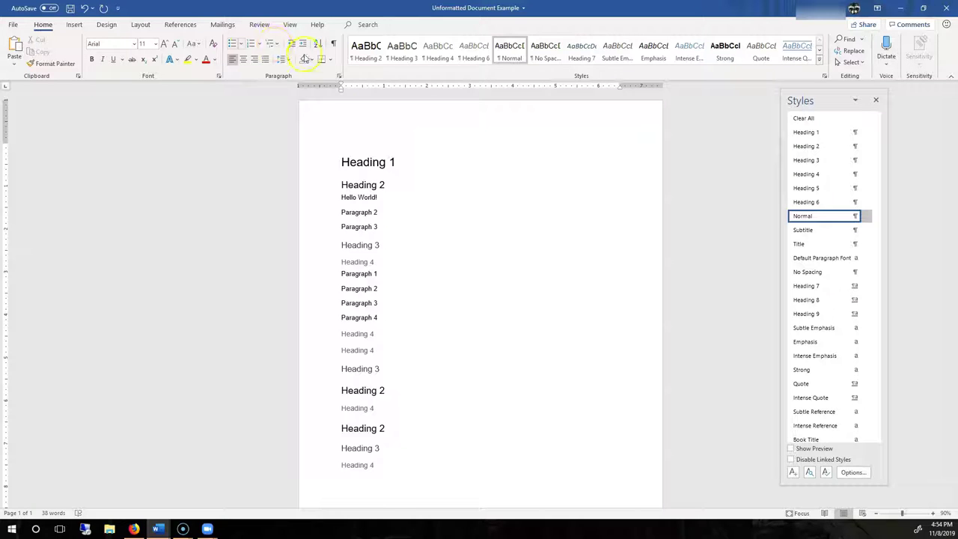
{"action": "left_click", "coordinate": [409, 181]}
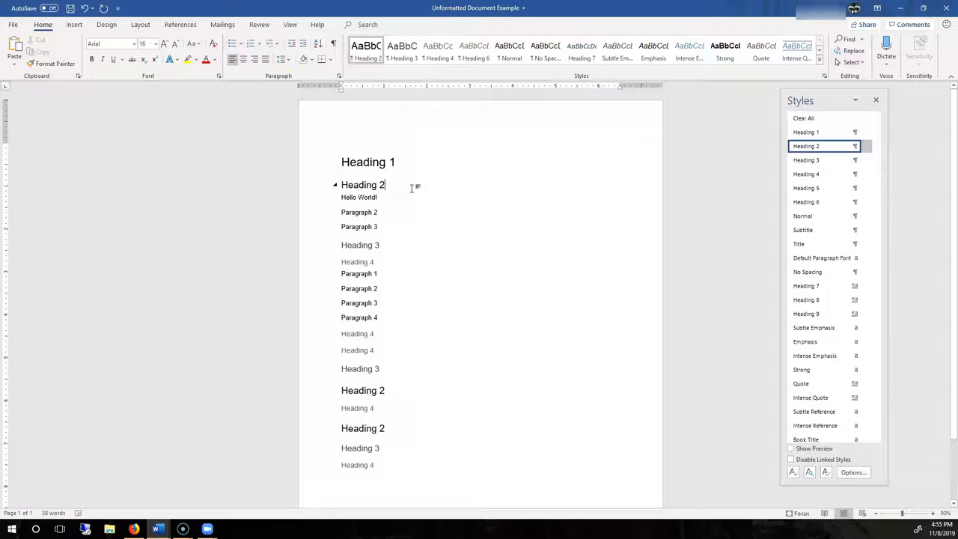
- Turn on the Navigation Pane from the View tab and drag a Heading 2 section to a new position
{"action": "left_click", "coordinate": [291, 24]}
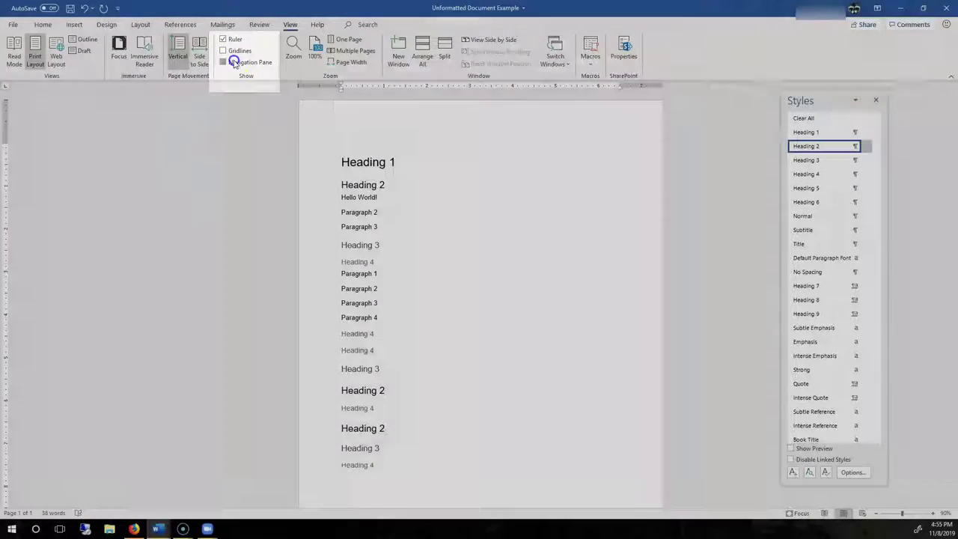
{"action": "left_click", "coordinate": [234, 64]}
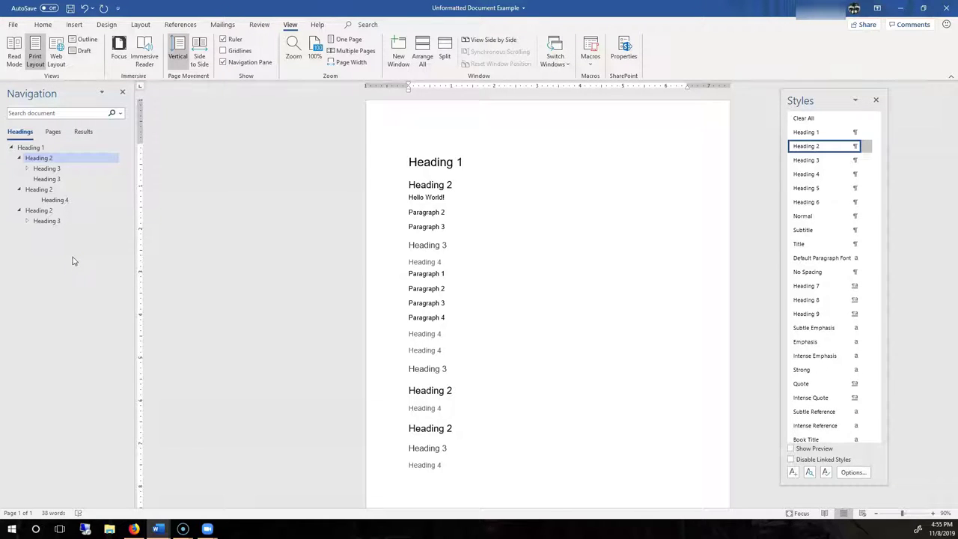
{"action": "mouse_move", "coordinate": [45, 200]}
{"action": "left_mouse_down"}
{"action": "mouse_move", "coordinate": [39, 207]}
{"action": "mouse_move", "coordinate": [47, 197]}
{"action": "mouse_move", "coordinate": [416, 288]}
{"action": "mouse_move", "coordinate": [61, 208]}
{"action": "mouse_move", "coordinate": [32, 194]}
{"action": "mouse_move", "coordinate": [35, 156]}
{"action": "mouse_move", "coordinate": [43, 226]}
{"action": "mouse_move", "coordinate": [47, 210]}
{"action": "left_mouse_up"}
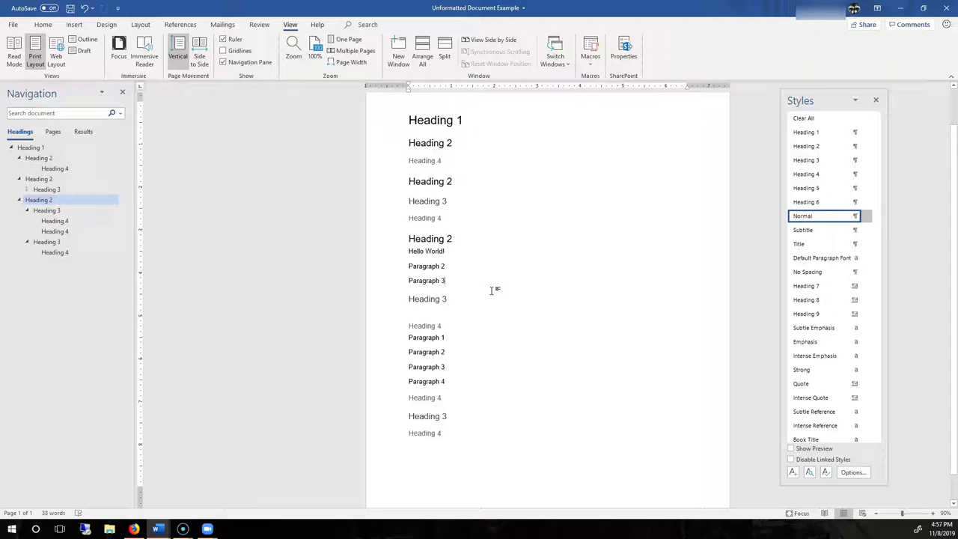
- From the Home tab, place the cursor in the first Heading 2 and open Heading 2's context menu
{"action": "left_click", "coordinate": [465, 260]}
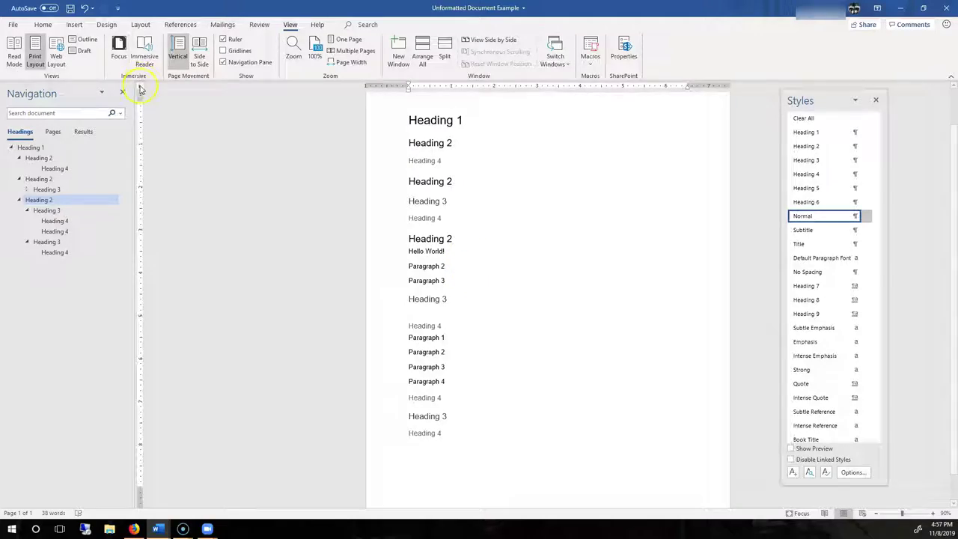
{"action": "left_click", "coordinate": [43, 24]}
{"action": "left_click", "coordinate": [440, 269]}
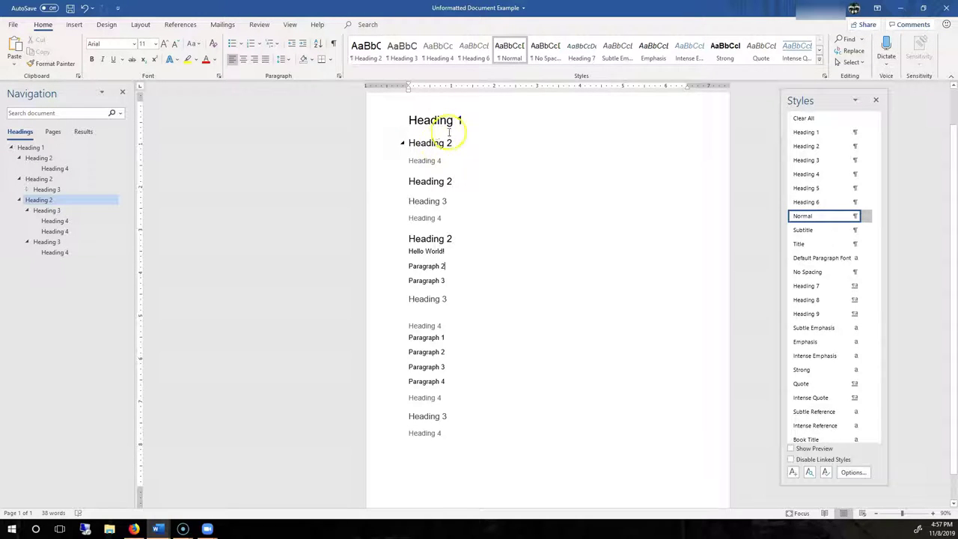
{"action": "left_click", "coordinate": [438, 145]}
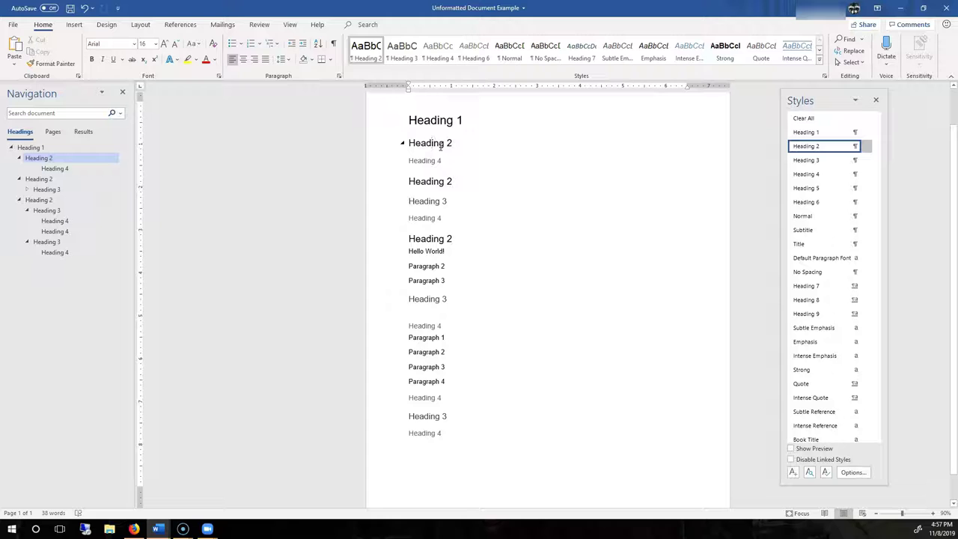
{"action": "right_click", "coordinate": [369, 50]}
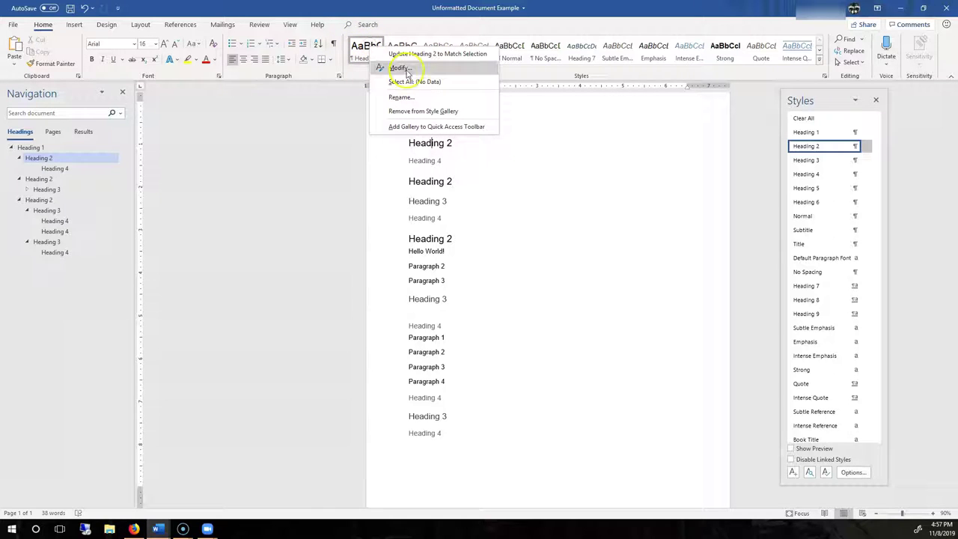
{"action": "left_click", "coordinate": [807, 154]}
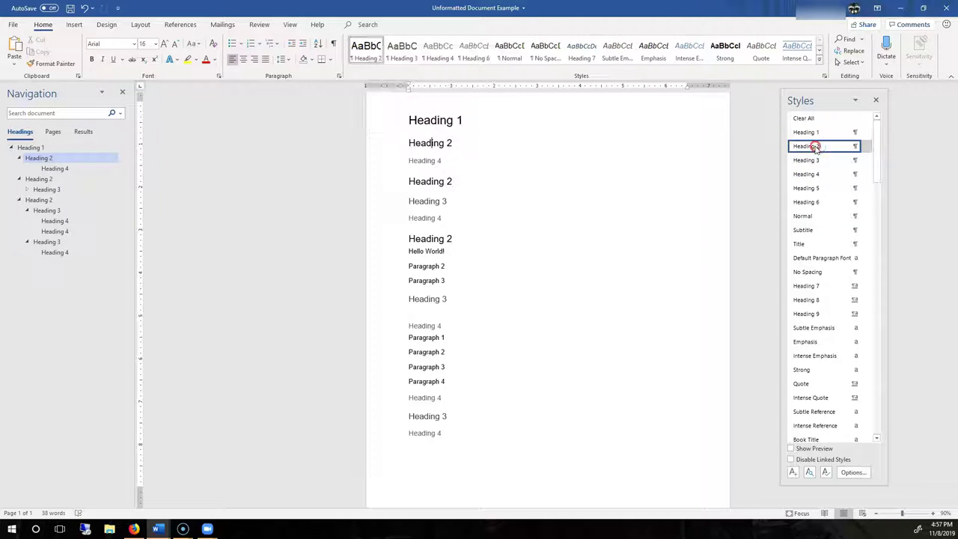
{"action": "right_click", "coordinate": [815, 146]}
{"action": "left_click", "coordinate": [767, 142]}
{"action": "right_click", "coordinate": [812, 146]}
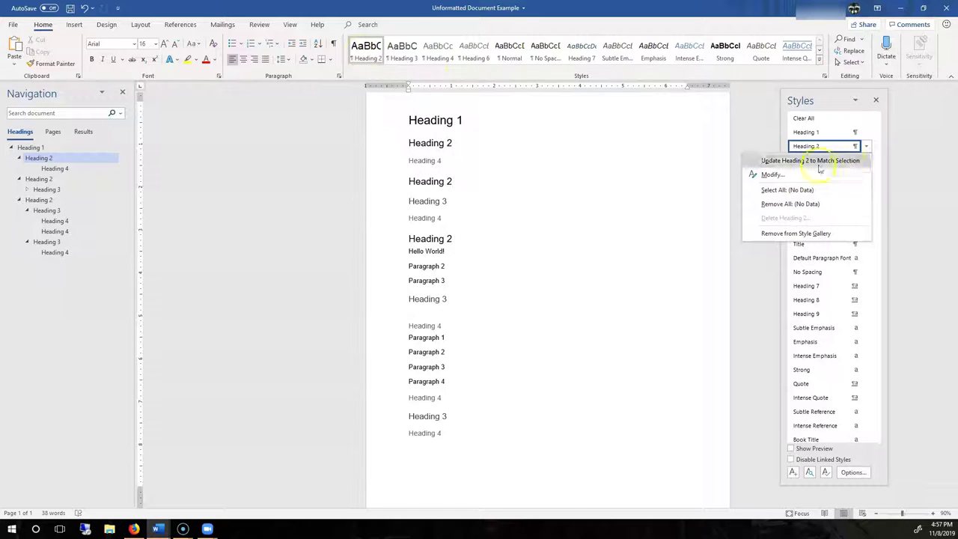
- Edit the Heading 2 style definition and make it bold
{"action": "left_click", "coordinate": [790, 175]}
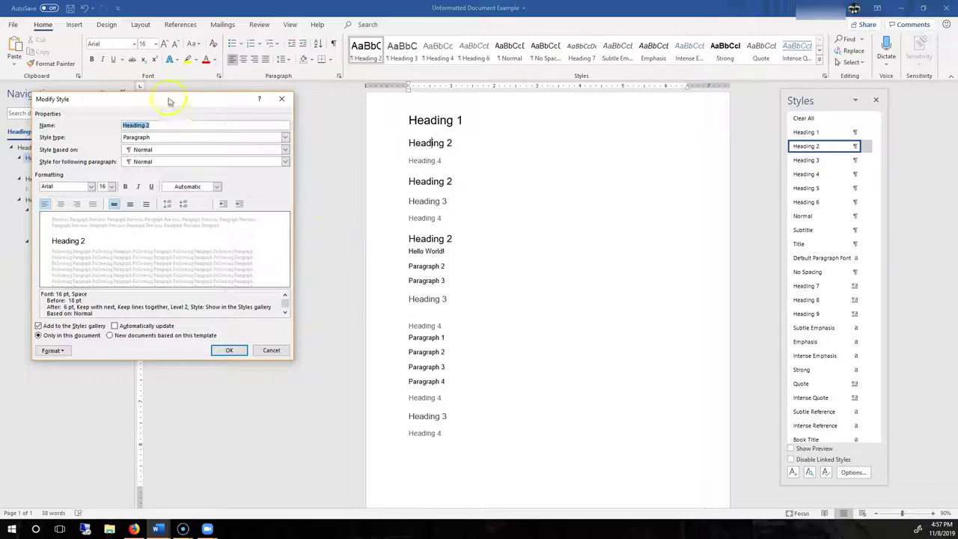
{"action": "left_click_drag", "start_coordinate": [169, 101], "coordinate": [244, 88]}
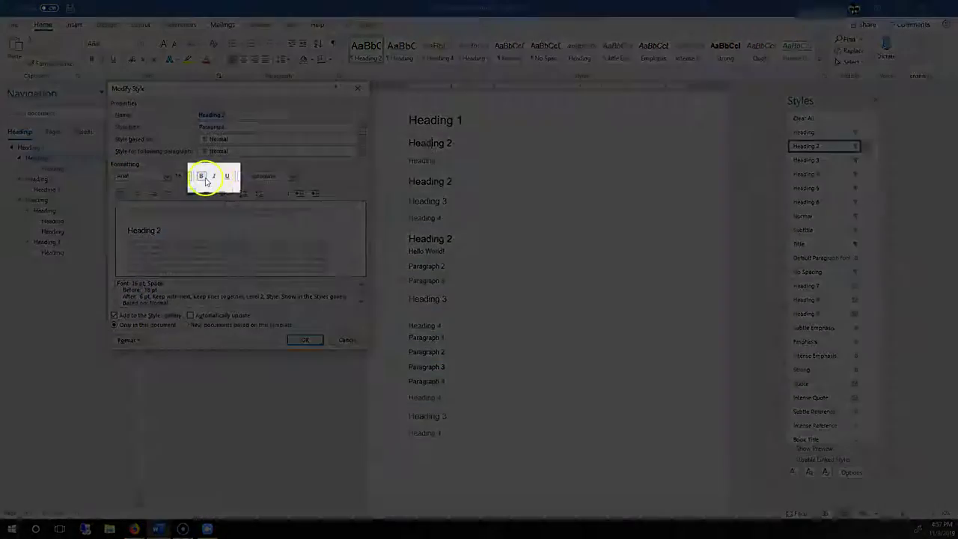
{"action": "left_click", "coordinate": [201, 177]}
{"action": "left_click", "coordinate": [215, 177]}
{"action": "left_click", "coordinate": [214, 177]}
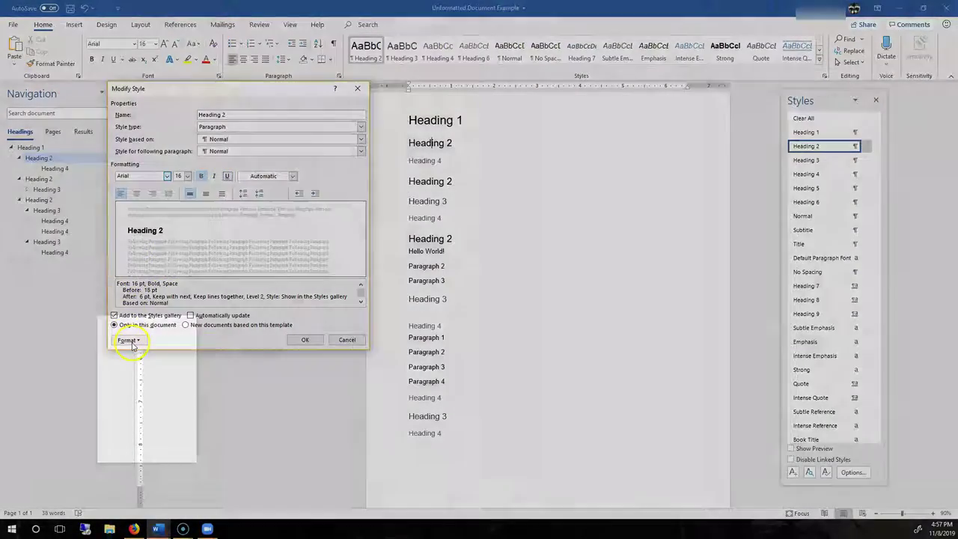
- Give Heading 2 a blue shading fill through Borders and Shading
{"action": "left_click", "coordinate": [129, 340]}
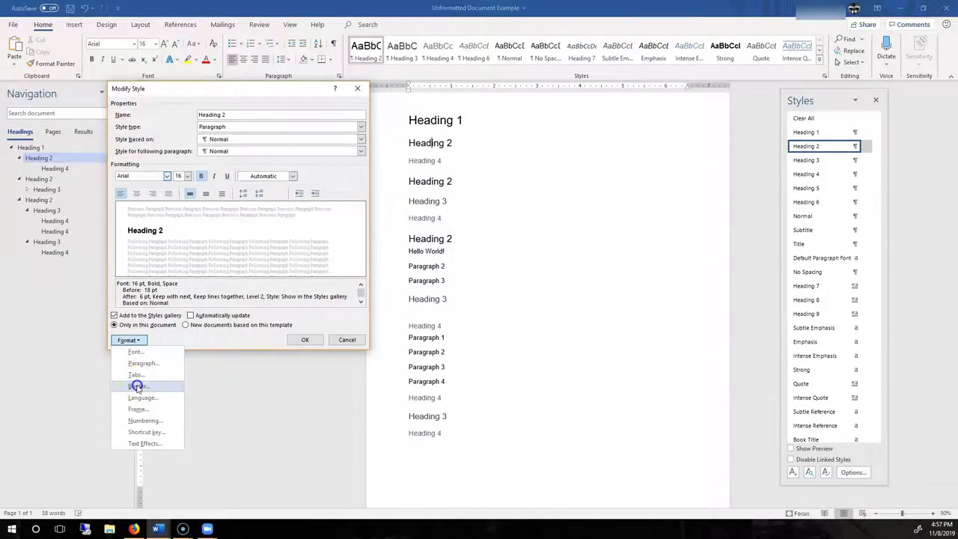
{"action": "left_click", "coordinate": [138, 385]}
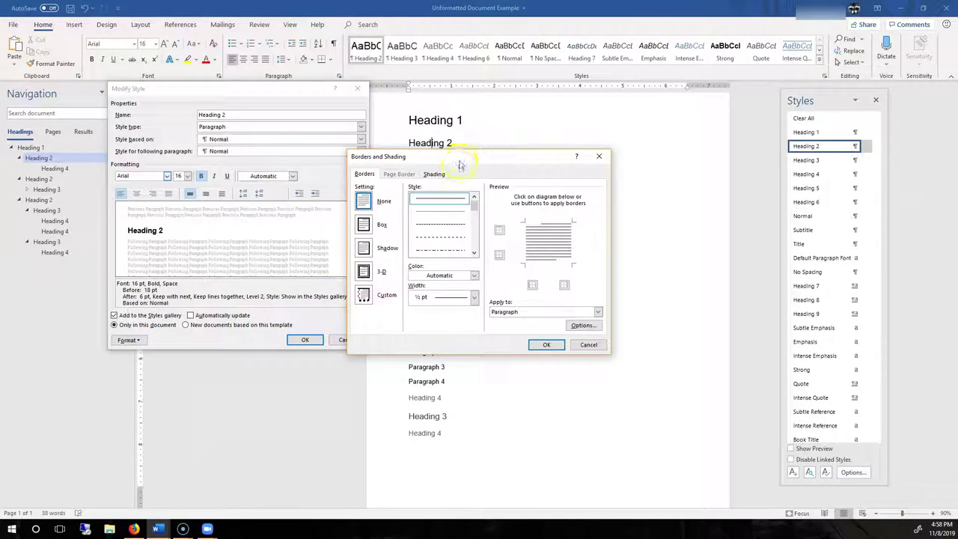
{"action": "mouse_move", "coordinate": [456, 156]}
{"action": "left_mouse_down"}
{"action": "mouse_move", "coordinate": [286, 166]}
{"action": "mouse_move", "coordinate": [253, 223]}
{"action": "mouse_move", "coordinate": [214, 225]}
{"action": "left_mouse_up"}
{"action": "left_click", "coordinate": [229, 238]}
{"action": "left_click", "coordinate": [150, 261]}
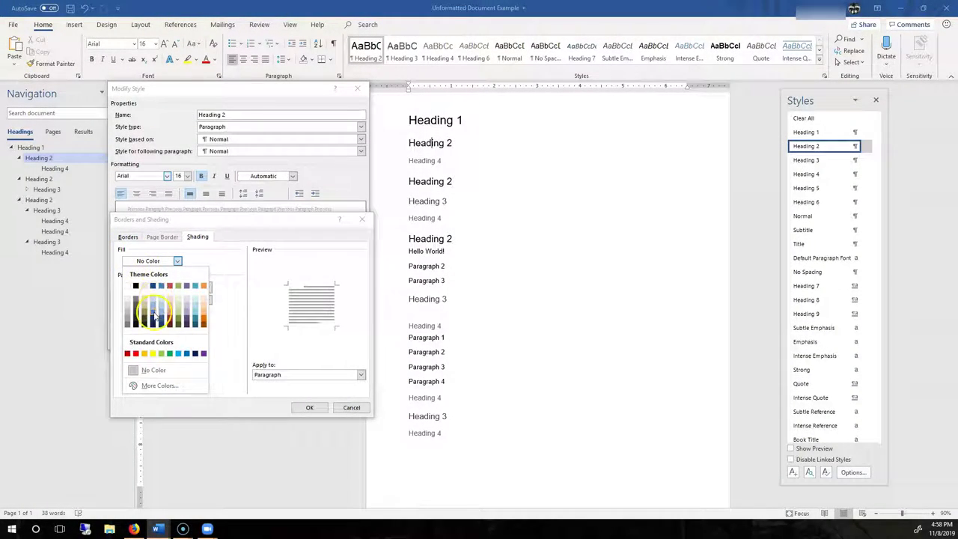
{"action": "left_click", "coordinate": [154, 315]}
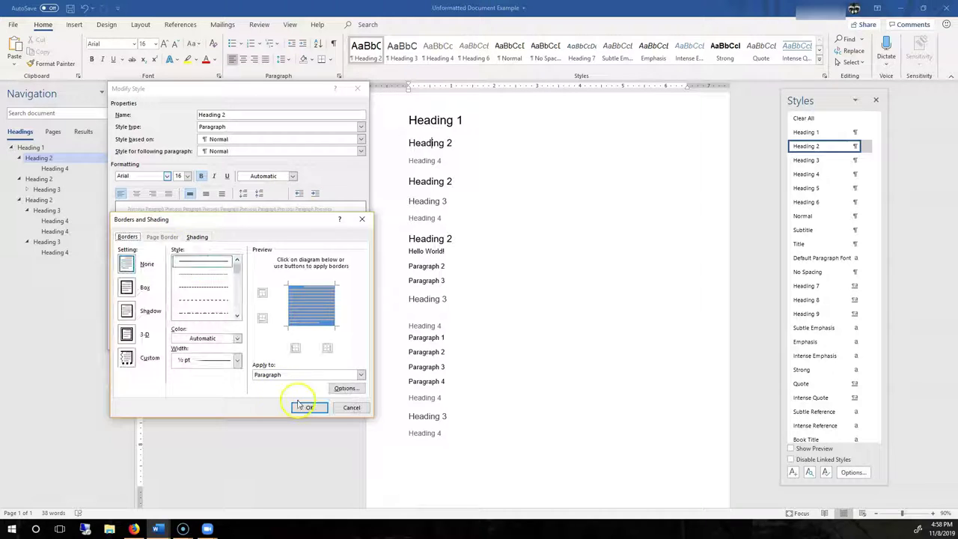
{"action": "left_click", "coordinate": [309, 407]}
{"action": "left_click", "coordinate": [306, 340]}
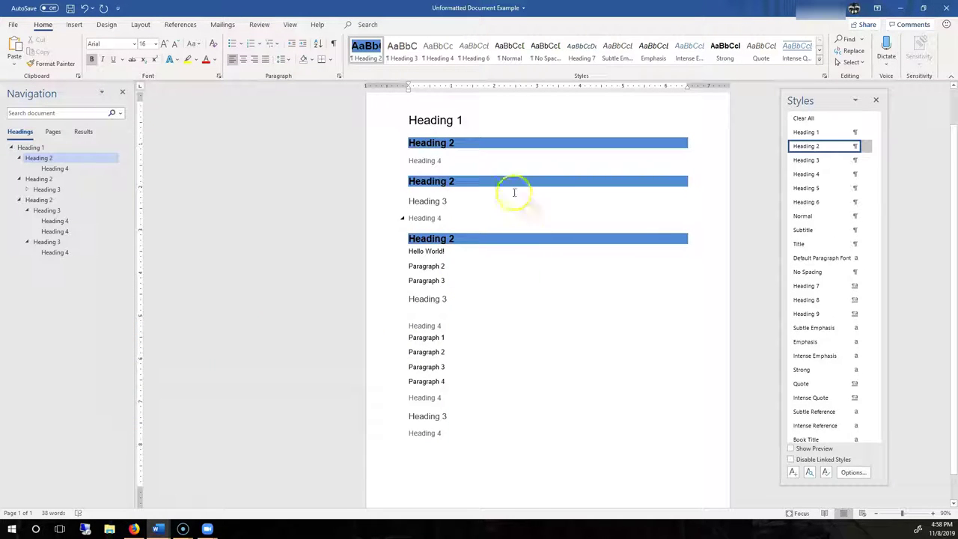
- Make the Heading 3 style bold through Modify Style
{"action": "right_click", "coordinate": [413, 52]}
{"action": "left_click", "coordinate": [437, 72]}
{"action": "left_click", "coordinate": [125, 340]}
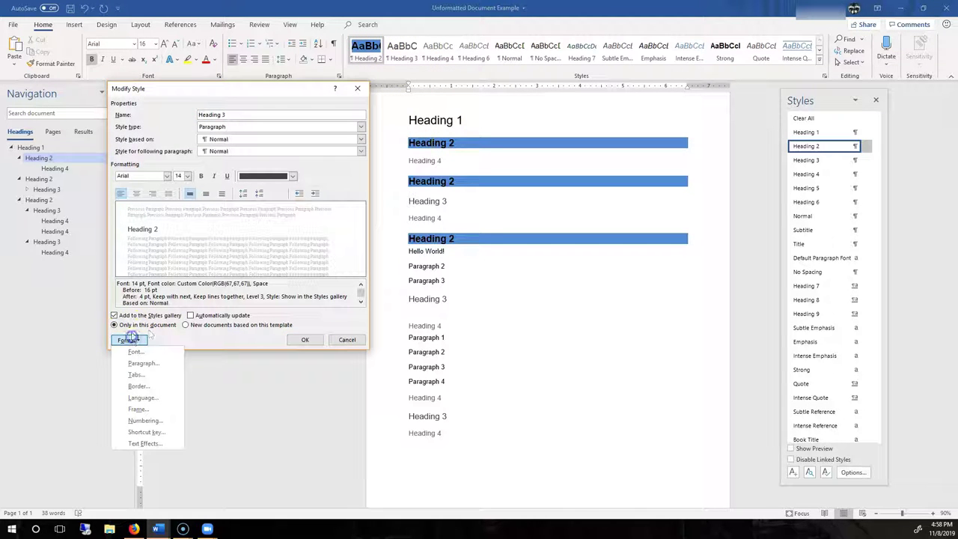
{"action": "left_click", "coordinate": [202, 177]}
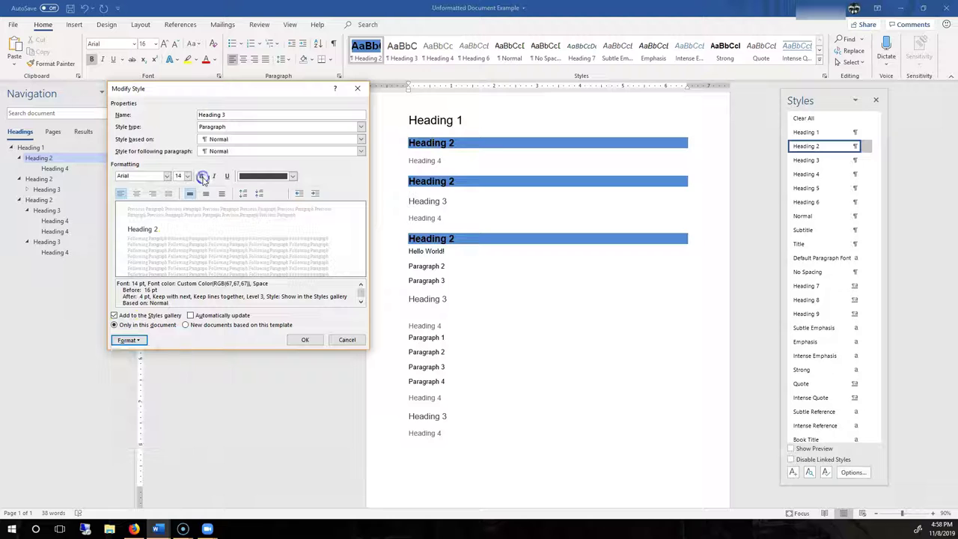
- Give the Heading 3 style a light blue-grey shading fill and save the style
{"action": "left_click", "coordinate": [128, 340]}
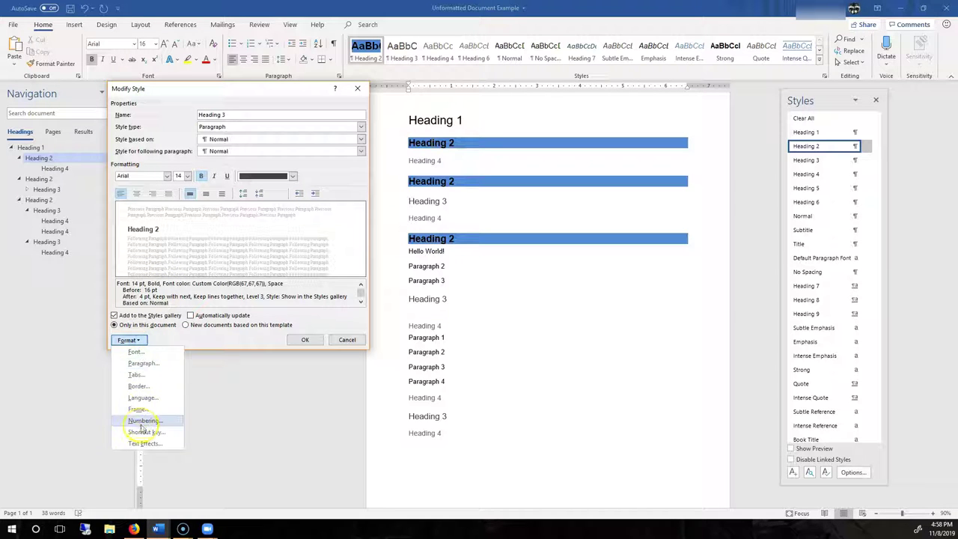
{"action": "left_click", "coordinate": [138, 386]}
{"action": "left_click", "coordinate": [198, 237]}
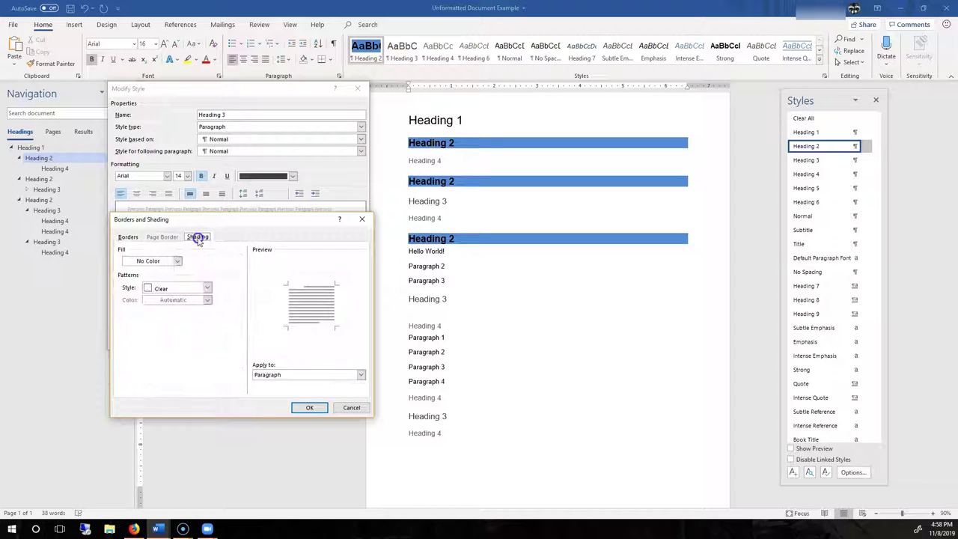
{"action": "left_click", "coordinate": [192, 239]}
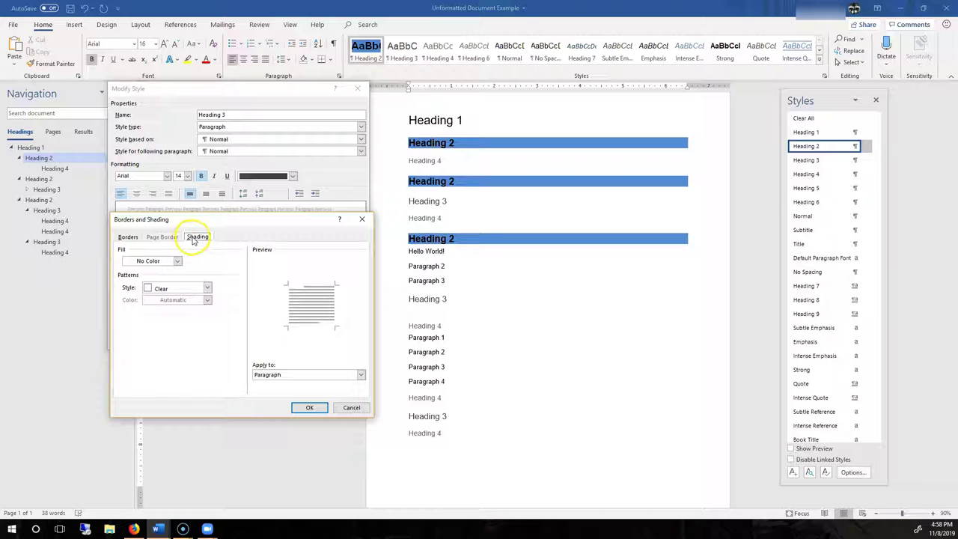
{"action": "left_click", "coordinate": [178, 261]}
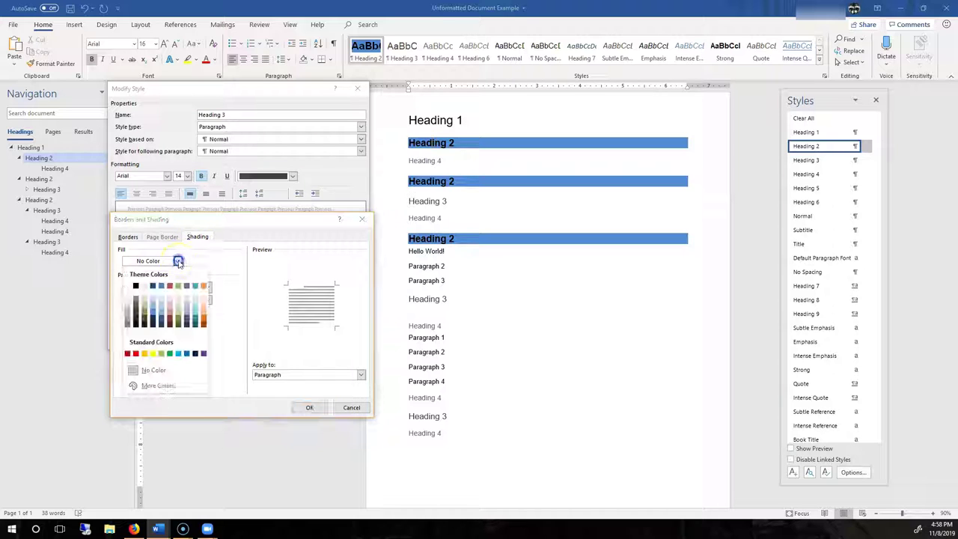
{"action": "left_click", "coordinate": [161, 316]}
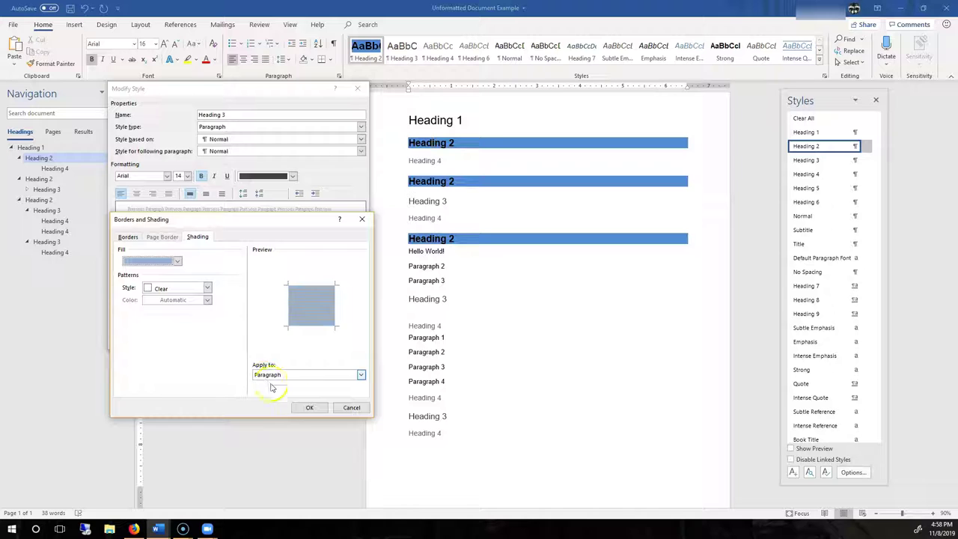
{"action": "left_click", "coordinate": [307, 407]}
{"action": "left_click", "coordinate": [303, 339]}
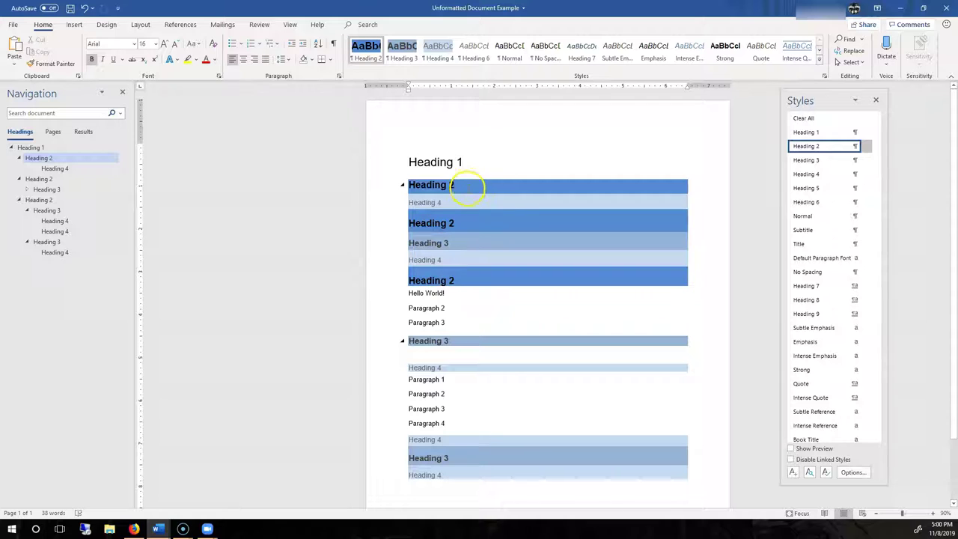
- Select a Heading 2 line and set the Heading 2 style's text fill to white in Text Effects
{"action": "triple_click", "coordinate": [466, 187]}
{"action": "right_click", "coordinate": [366, 49]}
{"action": "left_click", "coordinate": [396, 71]}
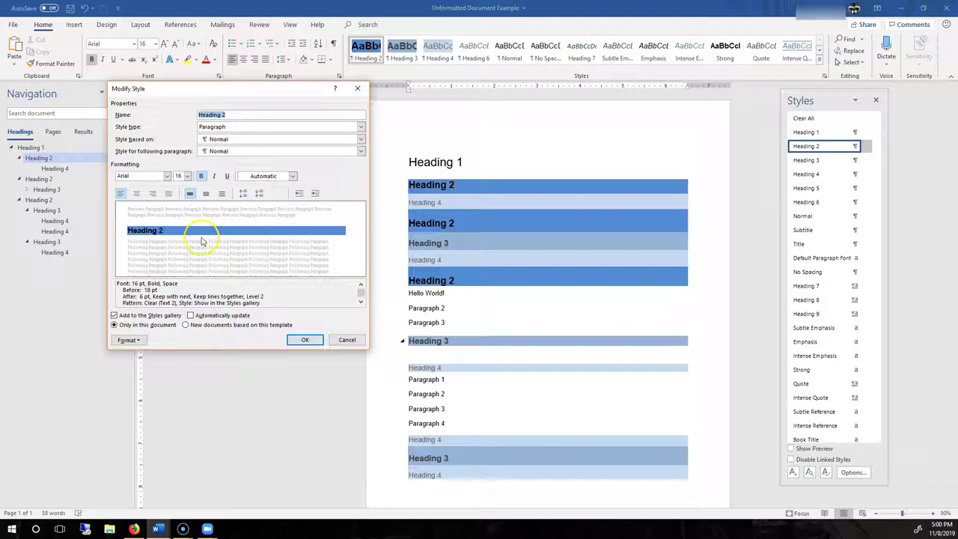
{"action": "left_click", "coordinate": [128, 339]}
{"action": "left_click", "coordinate": [139, 445]}
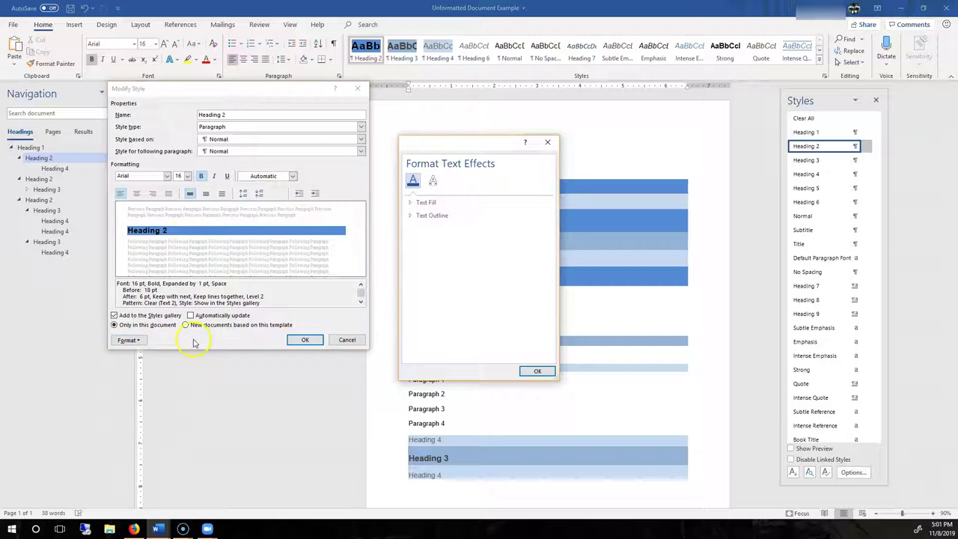
{"action": "left_click", "coordinate": [411, 203]}
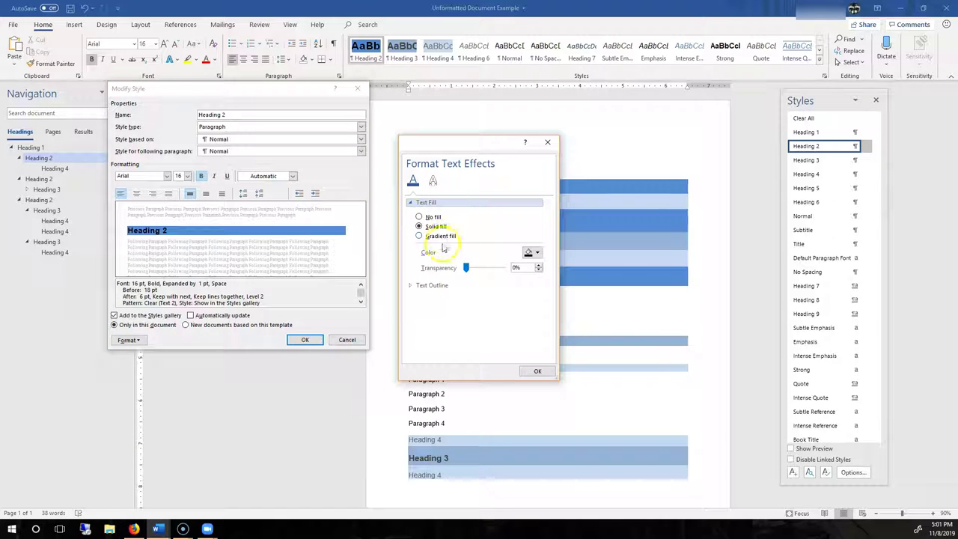
{"action": "left_click", "coordinate": [537, 254]}
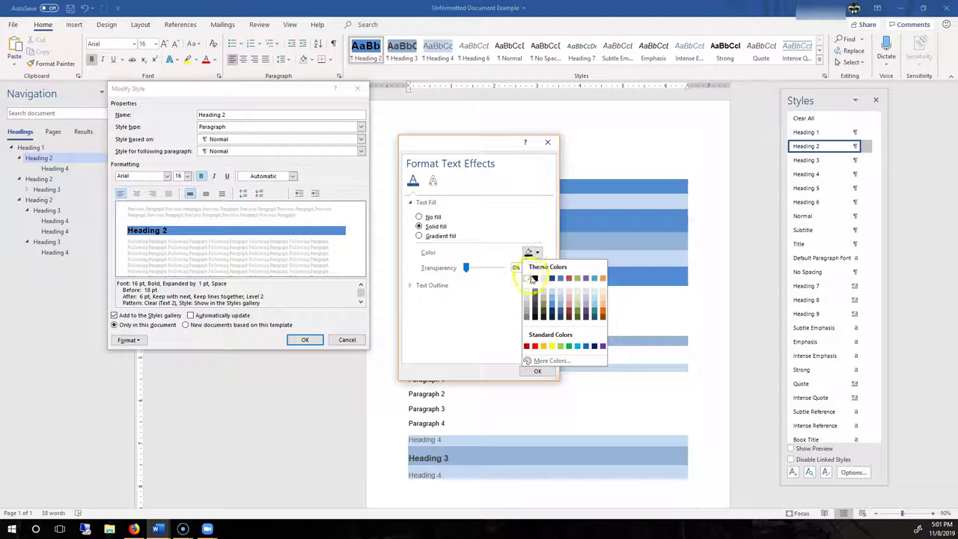
{"action": "left_click", "coordinate": [526, 278]}
{"action": "left_click", "coordinate": [536, 370]}
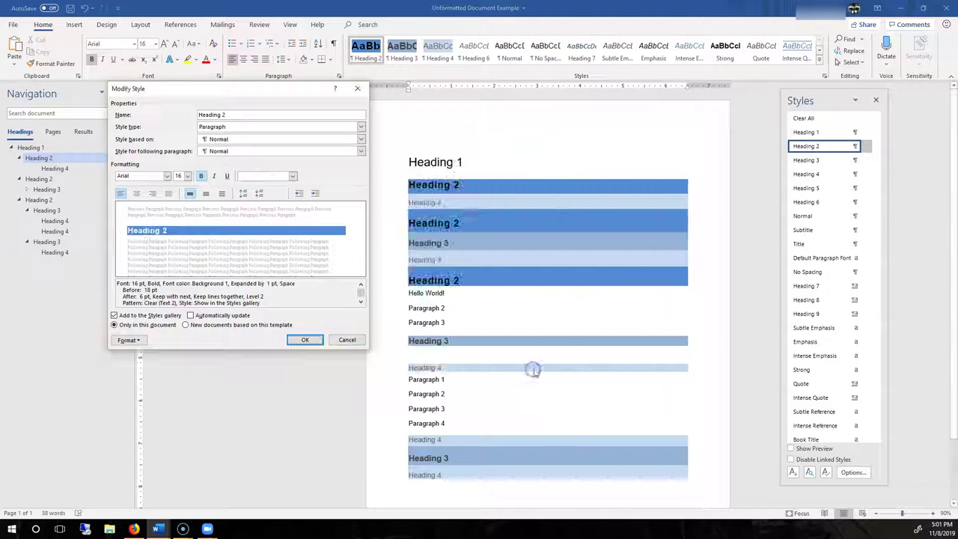
- Save the Heading 2 style changes and select the first Heading 3 line
{"action": "left_click", "coordinate": [308, 339]}
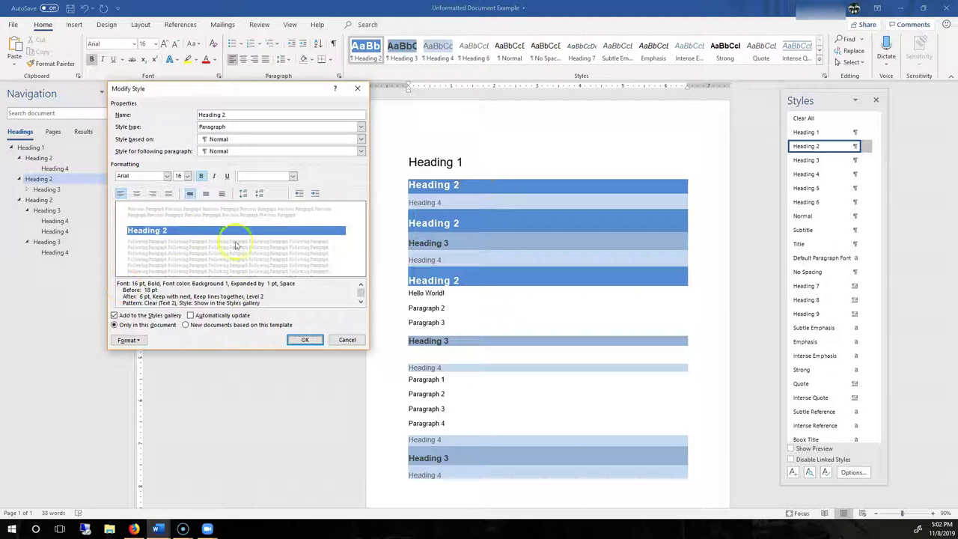
{"action": "left_click", "coordinate": [312, 339]}
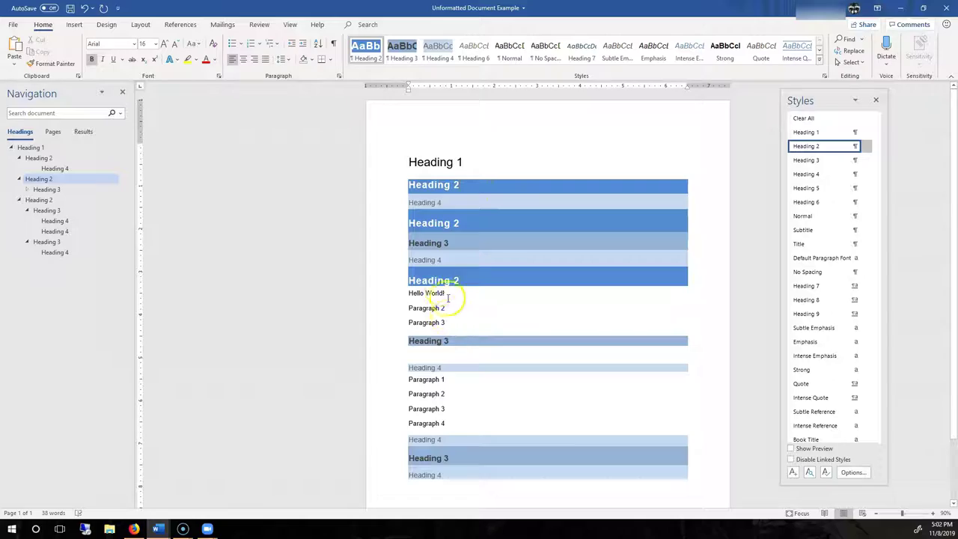
{"action": "left_click", "coordinate": [432, 244]}
{"action": "left_click", "coordinate": [449, 243]}
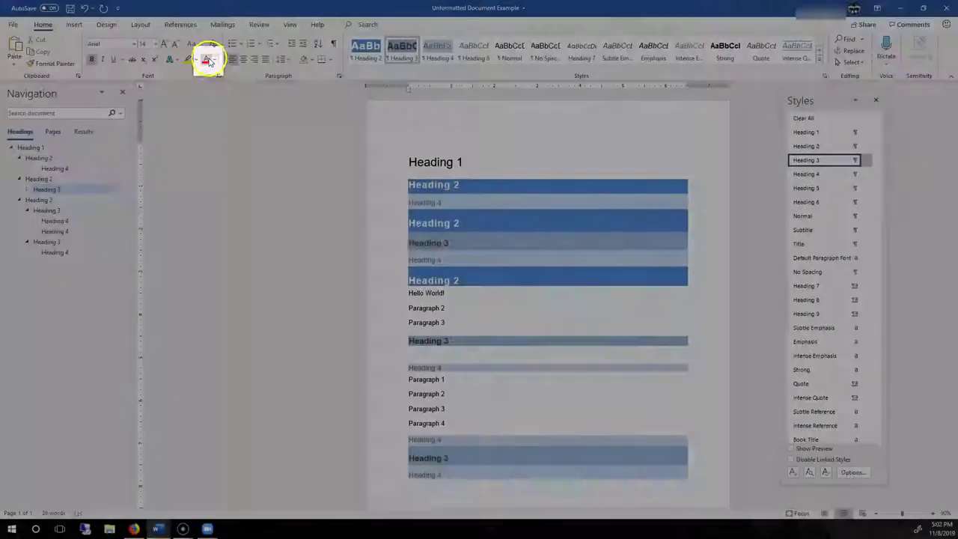
- Colour the line's text yellow and update Heading 3 to match the selection
{"action": "left_click", "coordinate": [215, 60]}
{"action": "left_click", "coordinate": [232, 168]}
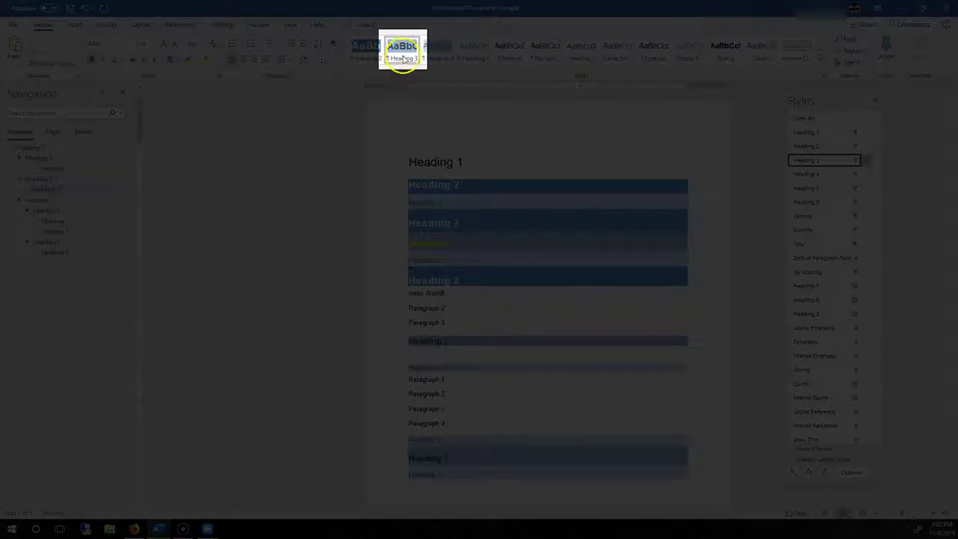
{"action": "left_click", "coordinate": [402, 49]}
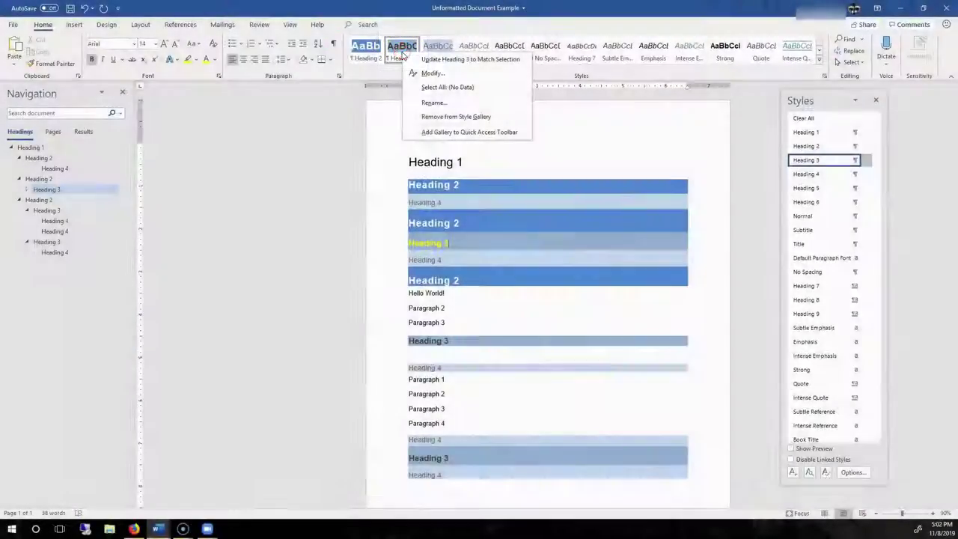
{"action": "left_click", "coordinate": [449, 63]}
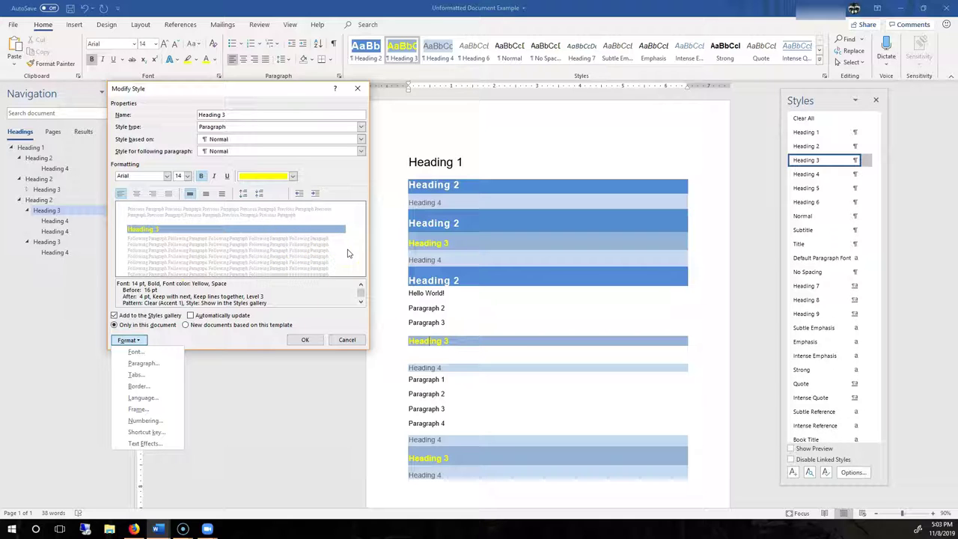
- Add a solid black 1½ pt bottom border to the Heading 3 style and save it
{"action": "left_click", "coordinate": [139, 386]}
{"action": "left_click", "coordinate": [198, 237]}
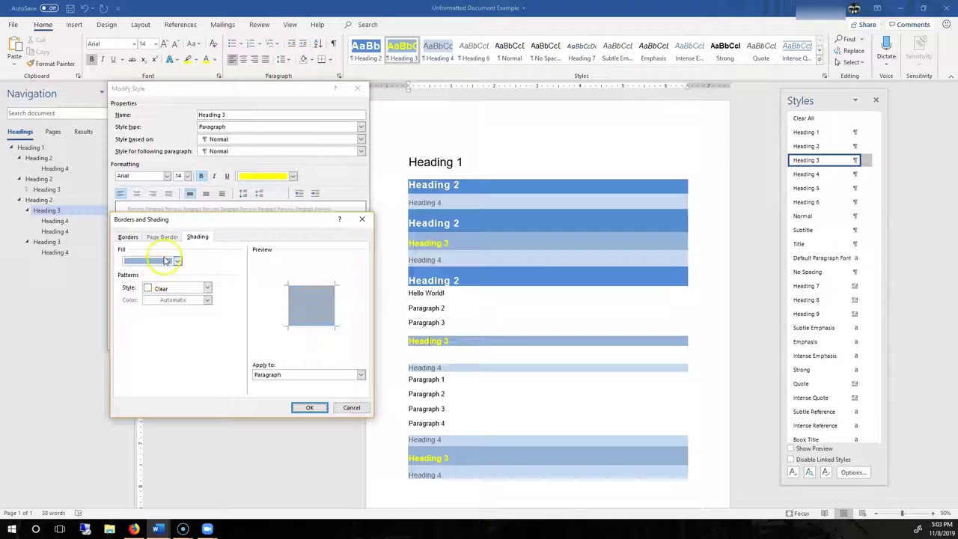
{"action": "left_click", "coordinate": [129, 236]}
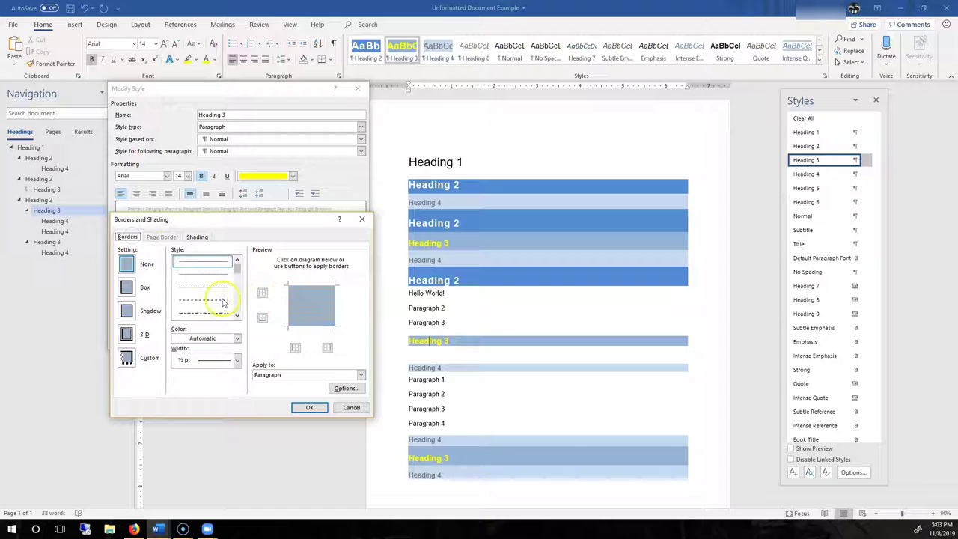
{"action": "left_click", "coordinate": [195, 264]}
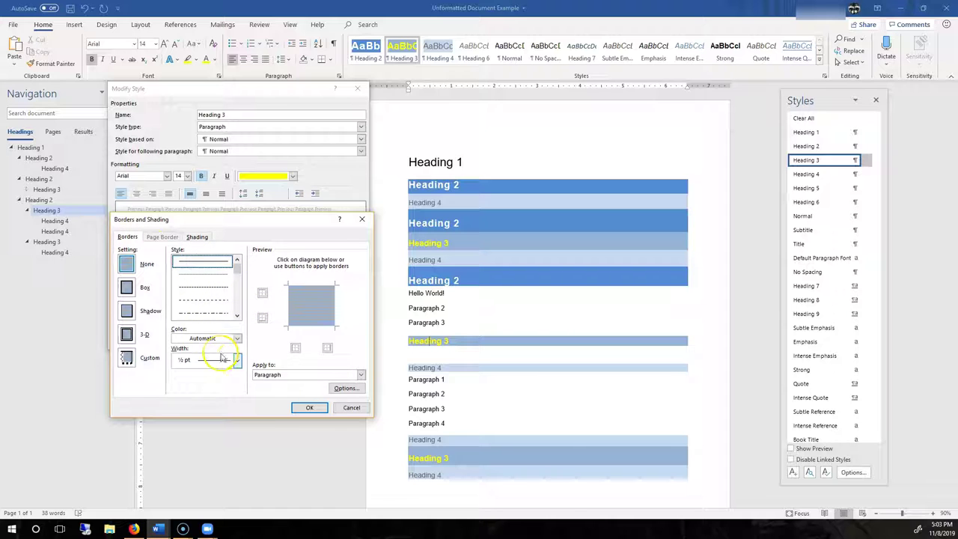
{"action": "left_click", "coordinate": [236, 338]}
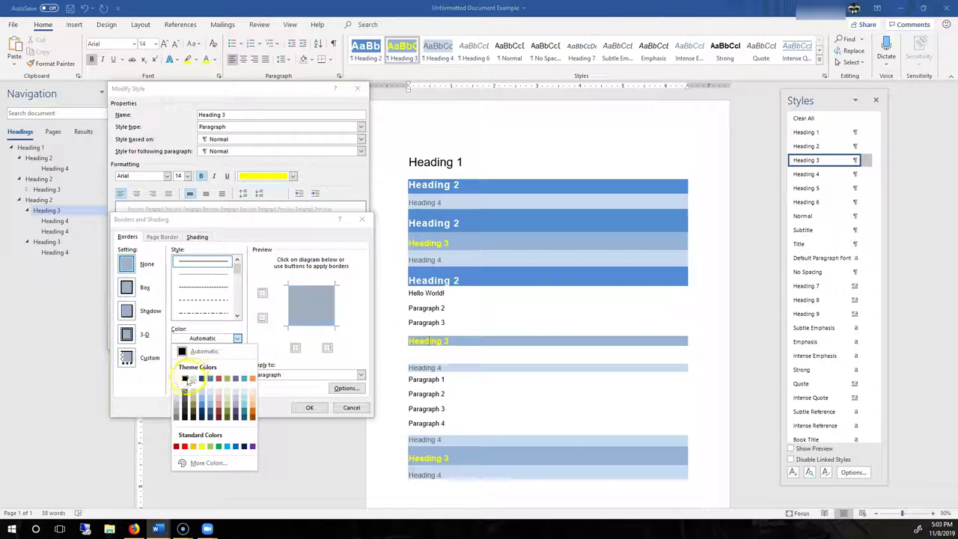
{"action": "left_click", "coordinate": [187, 378]}
{"action": "left_click", "coordinate": [236, 360]}
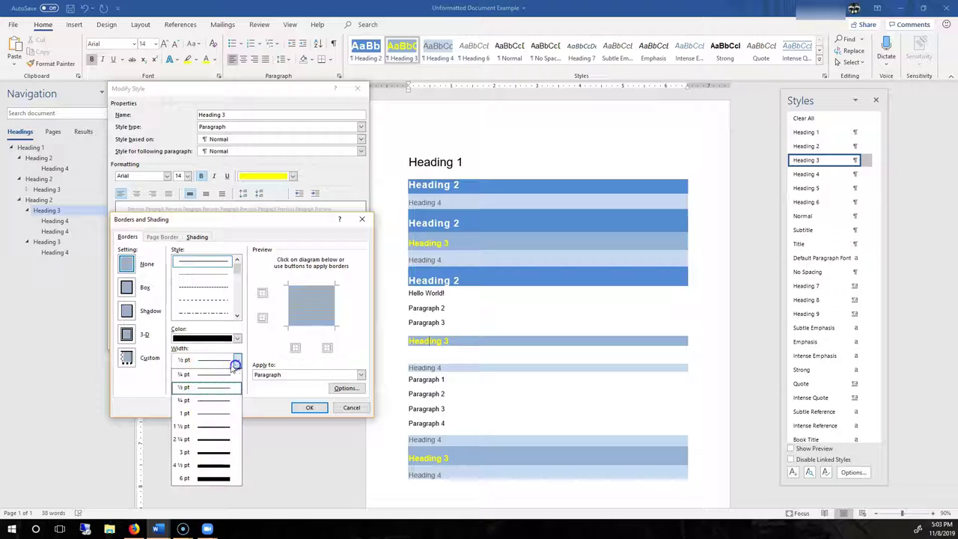
{"action": "left_click", "coordinate": [215, 427]}
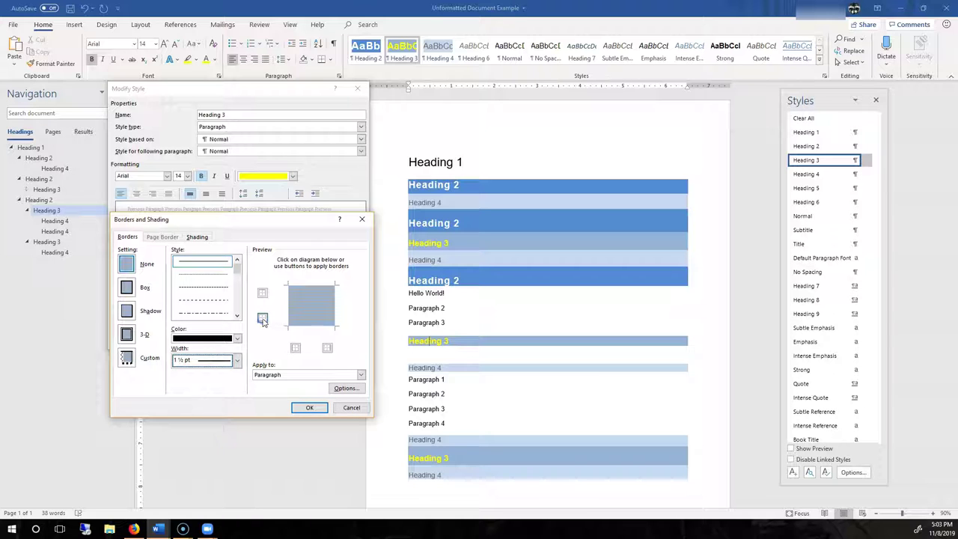
{"action": "left_click", "coordinate": [262, 318]}
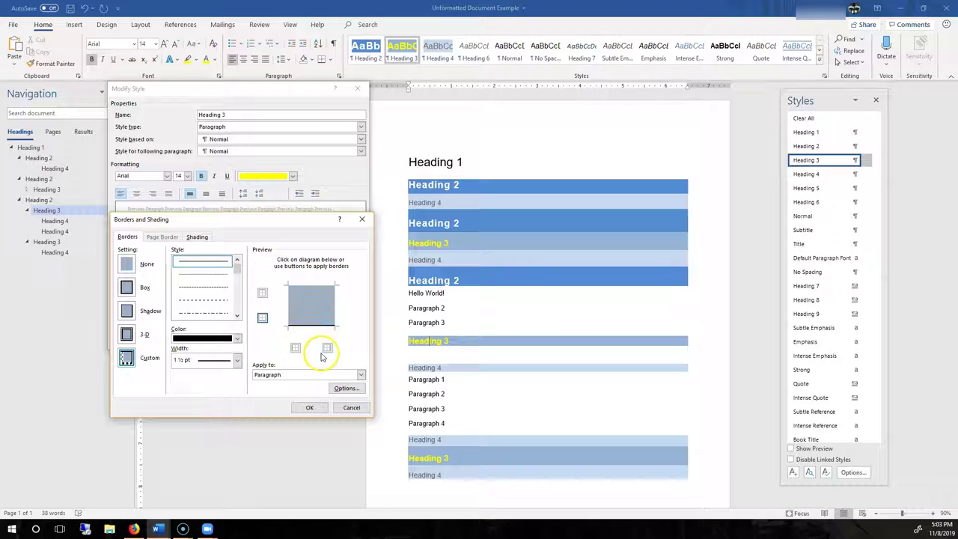
{"action": "left_click", "coordinate": [309, 407]}
{"action": "left_click", "coordinate": [306, 340]}
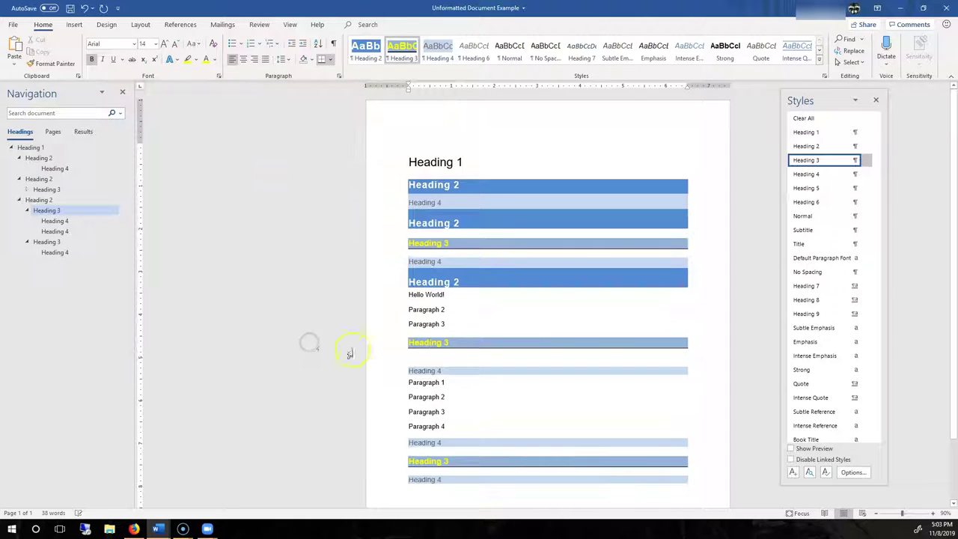
- Try a 6 pt border width, then switch to a thin dashed line along the bottom
{"action": "left_click", "coordinate": [302, 316]}
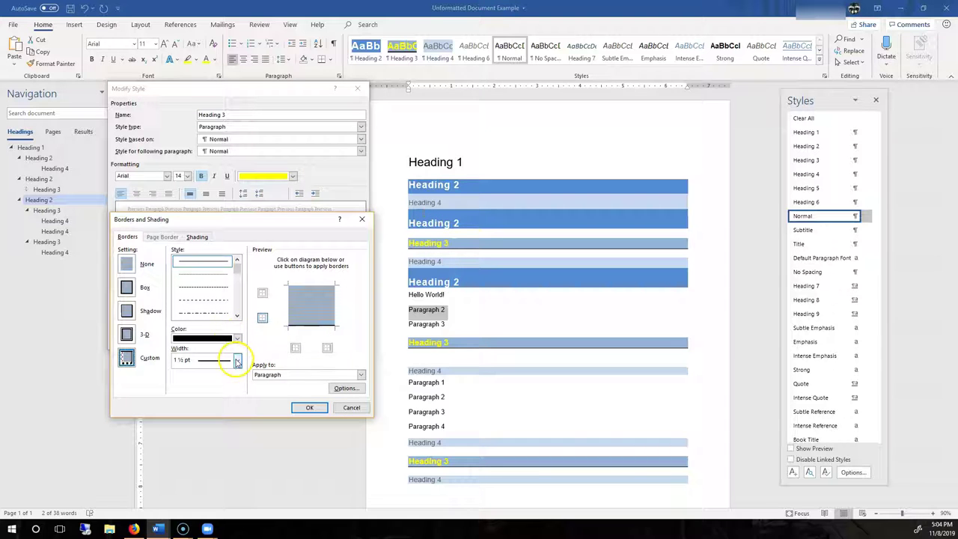
{"action": "left_click", "coordinate": [236, 360]}
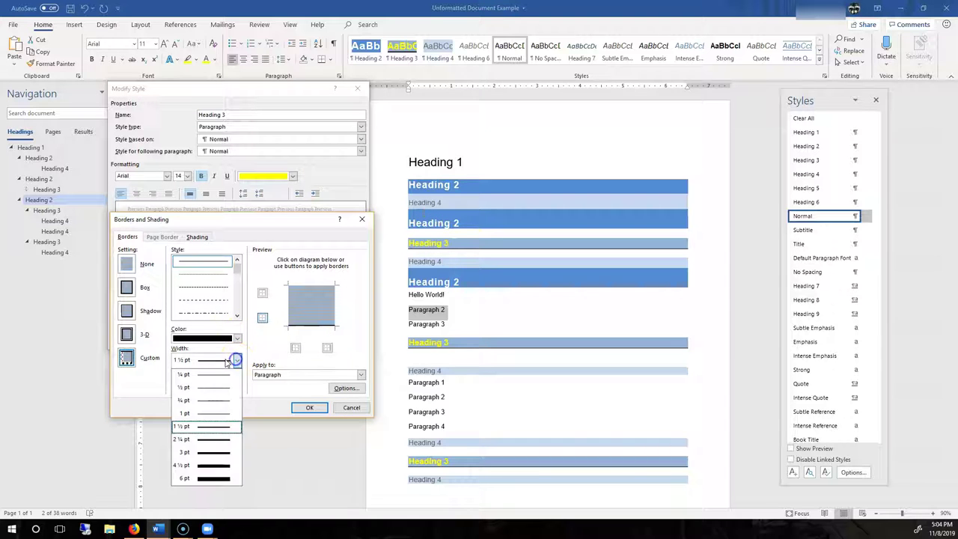
{"action": "left_click", "coordinate": [203, 478]}
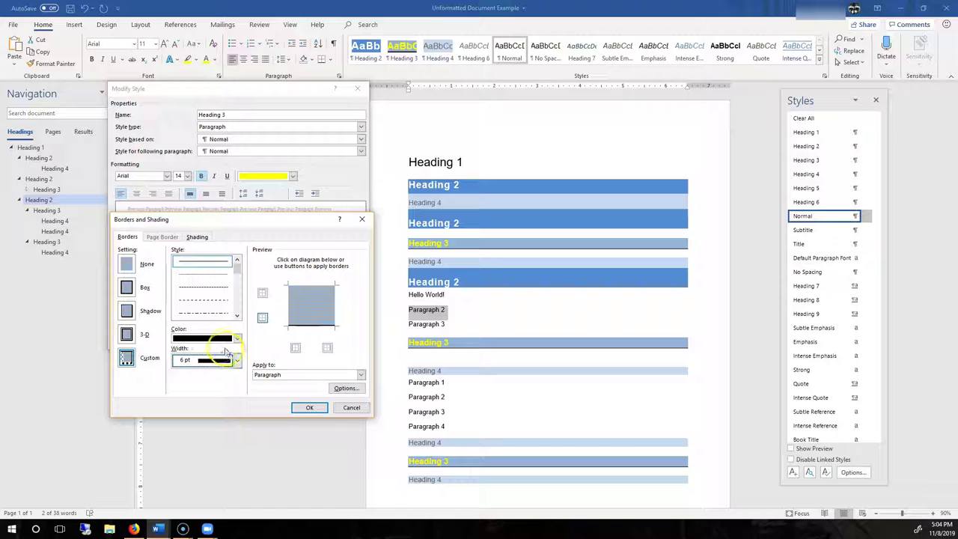
{"action": "left_click", "coordinate": [212, 299]}
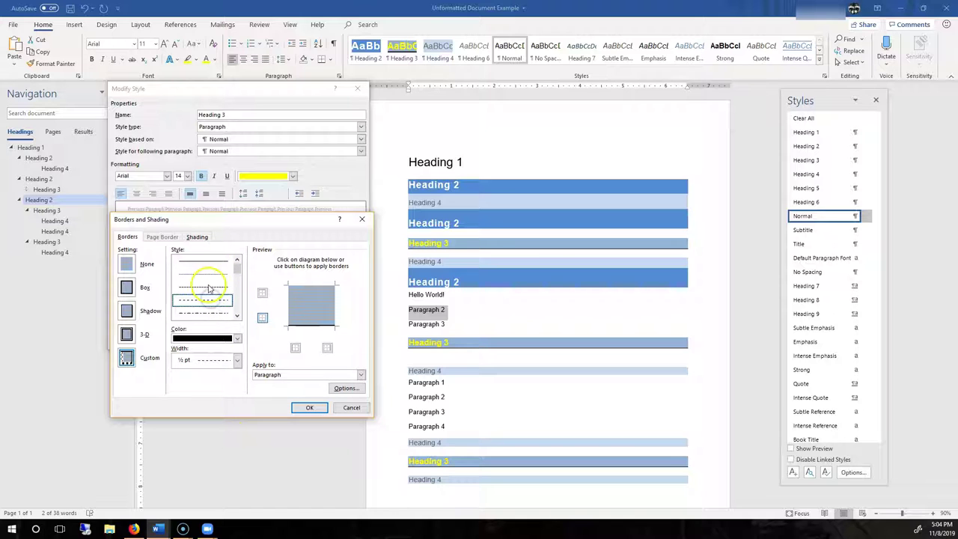
{"action": "left_click", "coordinate": [294, 327]}
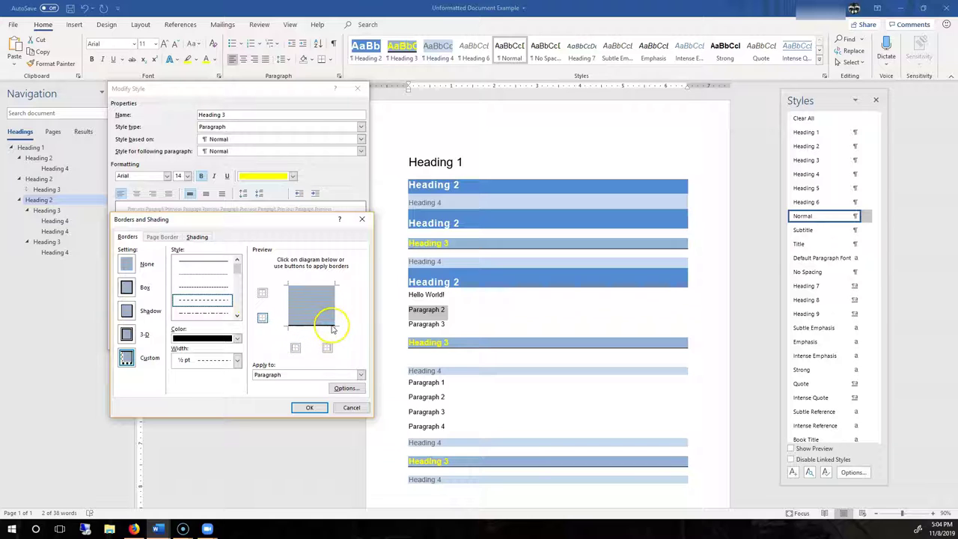
- Toggle the bottom border off and back on so it is reapplied as dashed, then confirm
{"action": "left_click", "coordinate": [262, 318]}
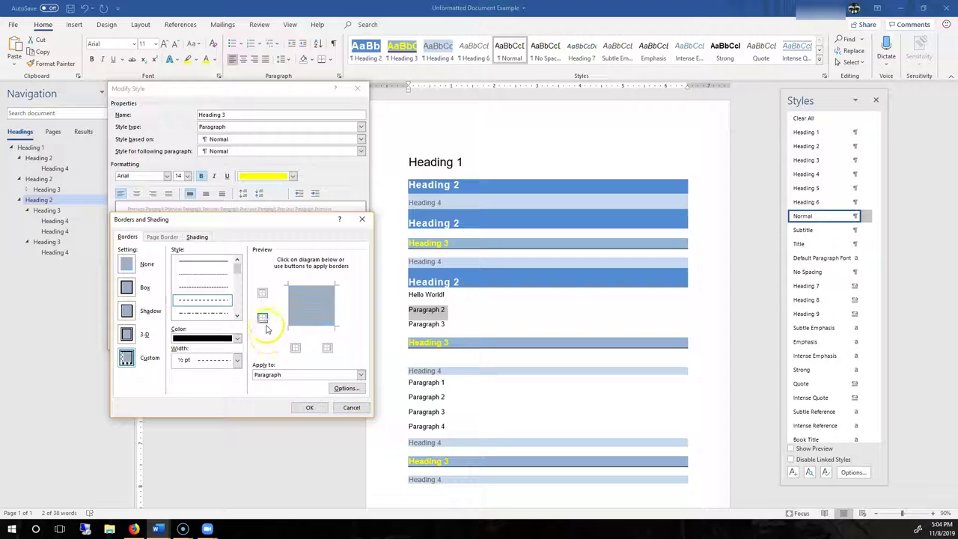
{"action": "left_click", "coordinate": [262, 317]}
{"action": "left_click", "coordinate": [260, 318]}
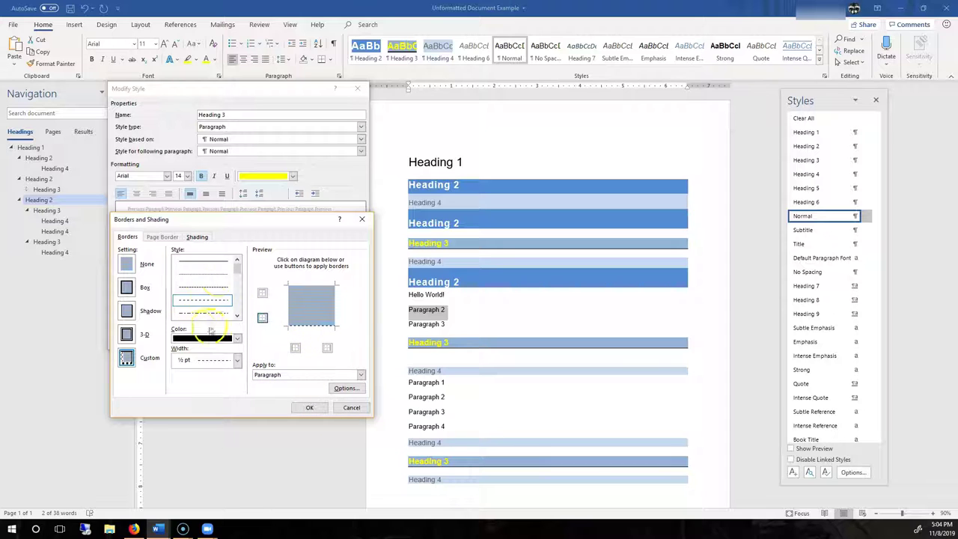
{"action": "left_click", "coordinate": [278, 330]}
{"action": "left_click", "coordinate": [310, 407]}
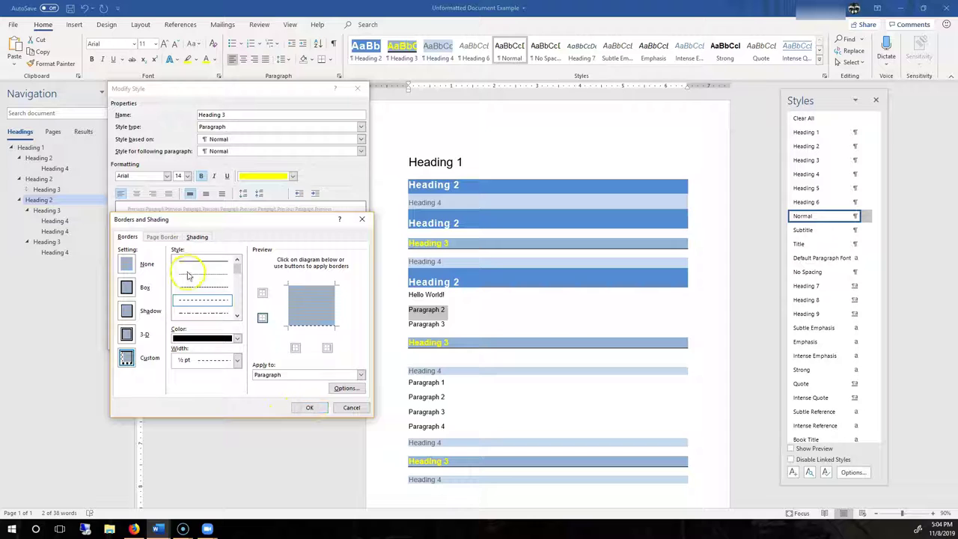
- Experiment with top and left borders, ending with only a dashed ½ pt bottom border
{"action": "left_click", "coordinate": [299, 321]}
{"action": "left_click", "coordinate": [289, 285]}
{"action": "left_click", "coordinate": [308, 283]}
{"action": "left_click", "coordinate": [302, 313]}
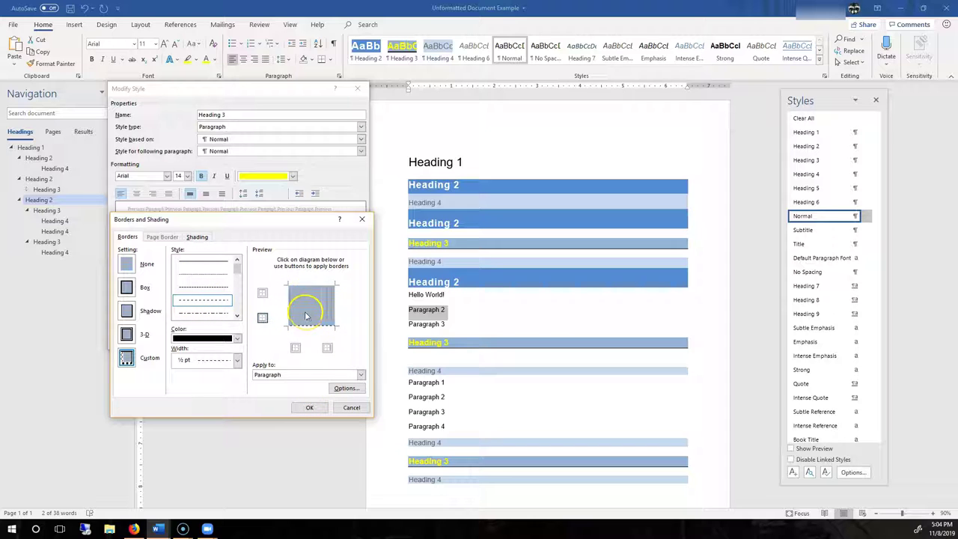
{"action": "left_click", "coordinate": [304, 324]}
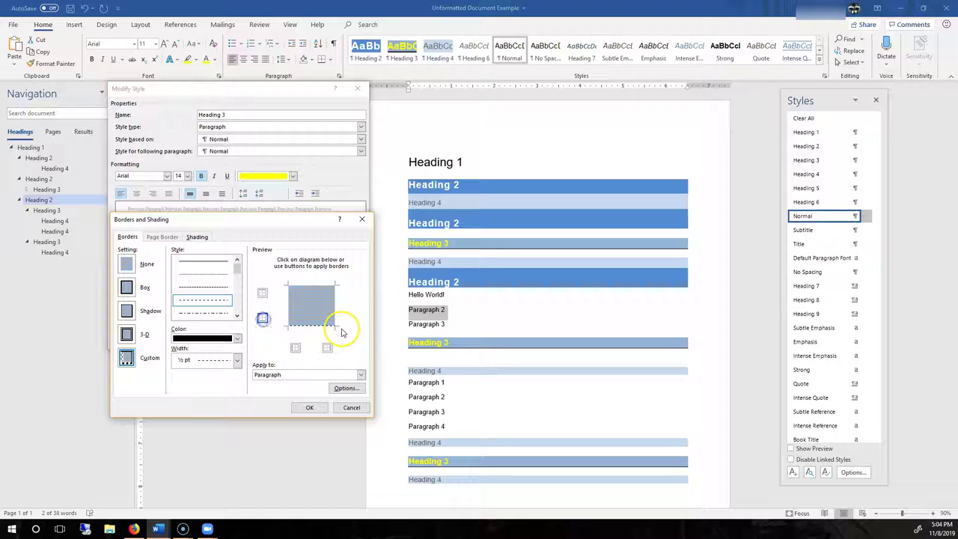